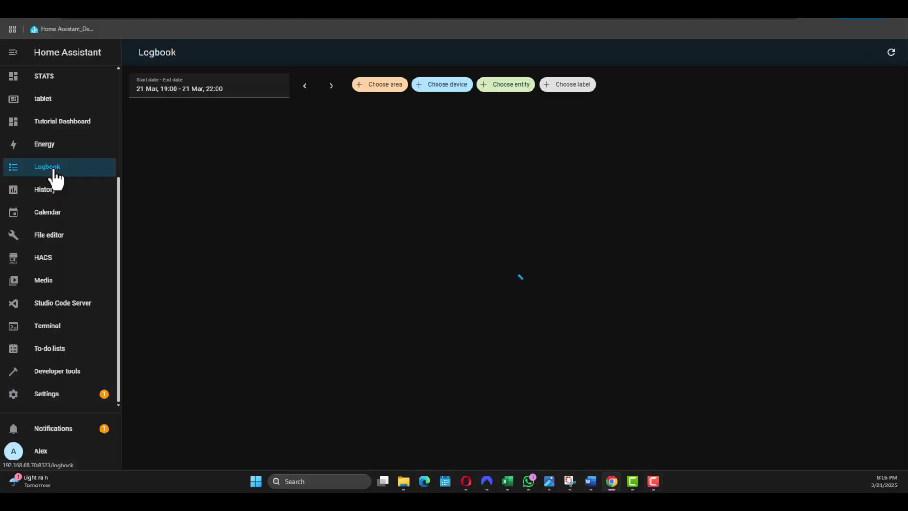
Step: Visit the History, Calendar and File editor pages in turn
click(47, 201)
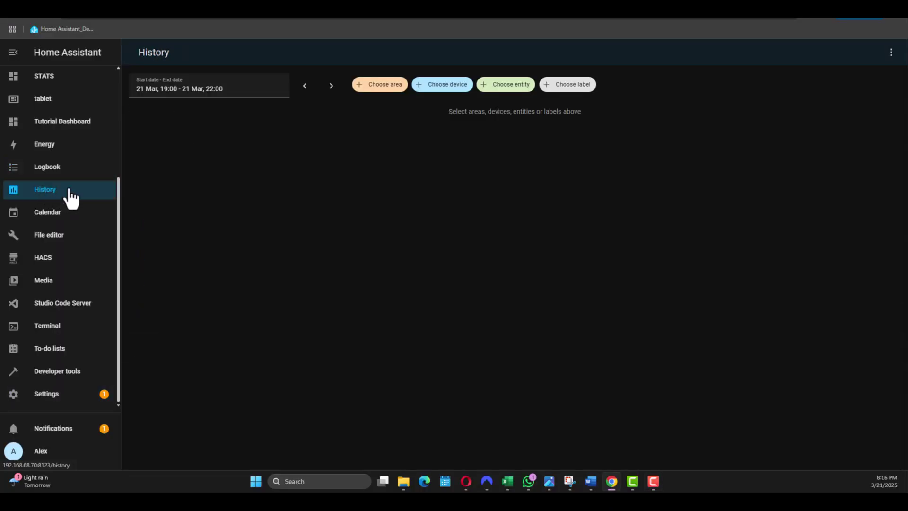
click(64, 226)
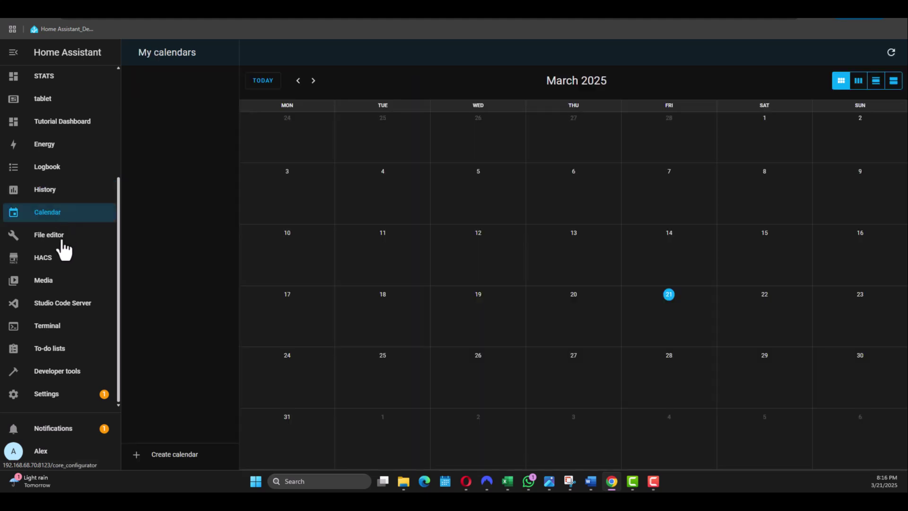
click(60, 240)
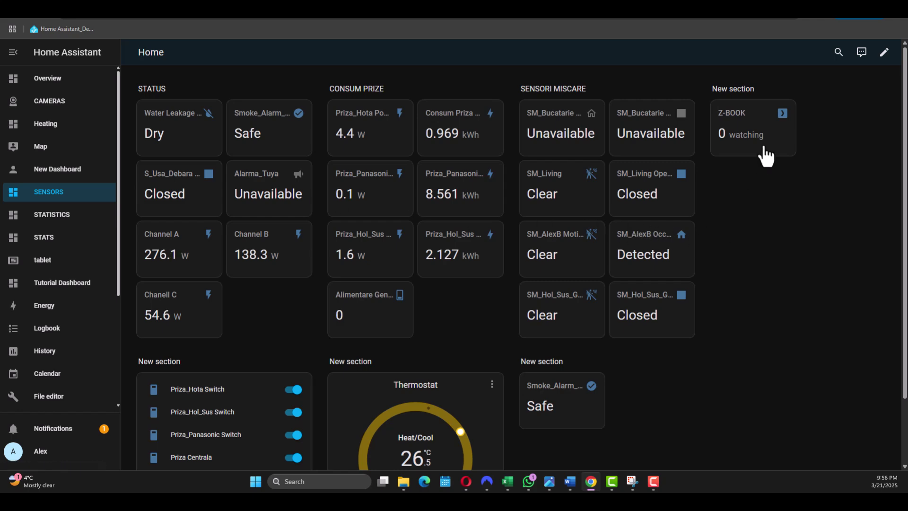
Step: Put SENSORS in edit mode and browse New section card options without adding any
click(884, 52)
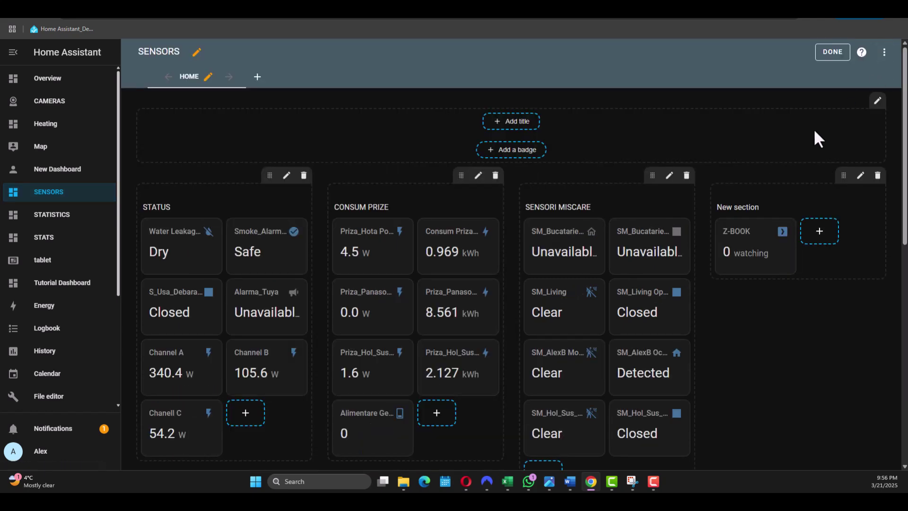
click(820, 232)
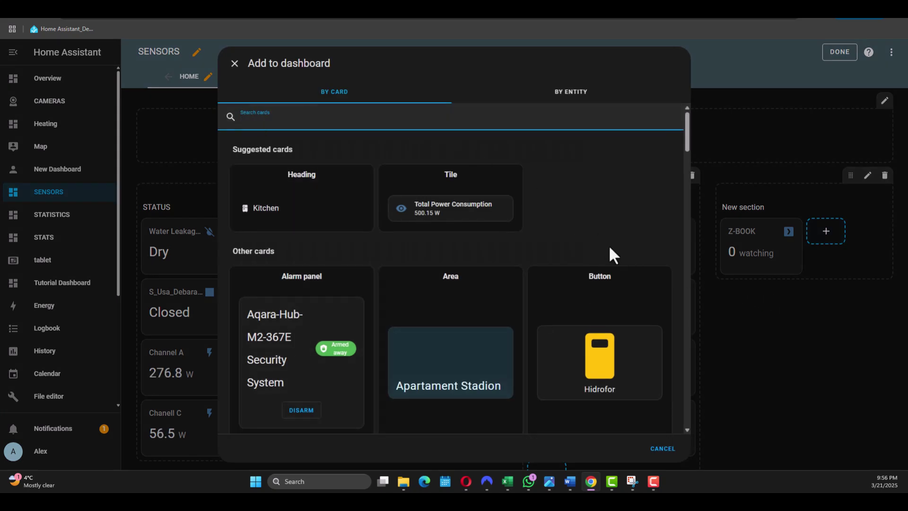
scroll(605, 246, down, 7)
scroll(604, 255, up, 5)
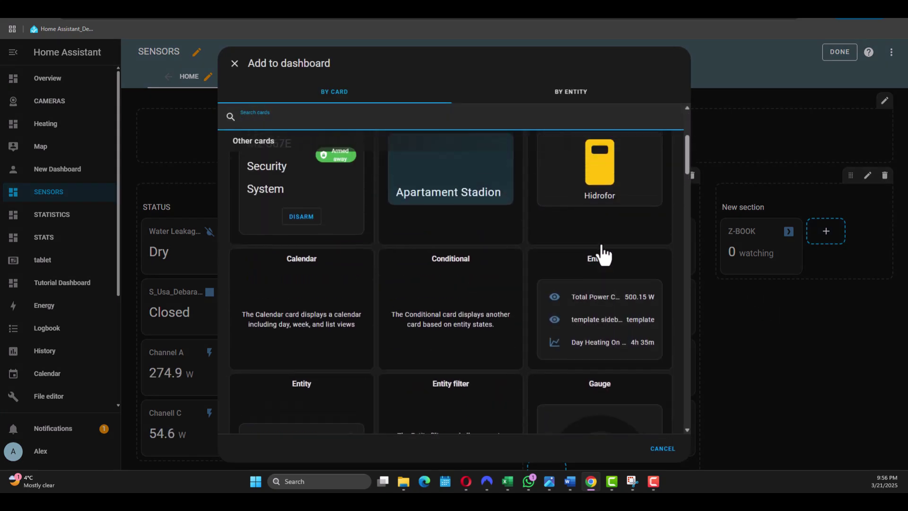
scroll(603, 255, down, 10)
scroll(600, 245, down, 15)
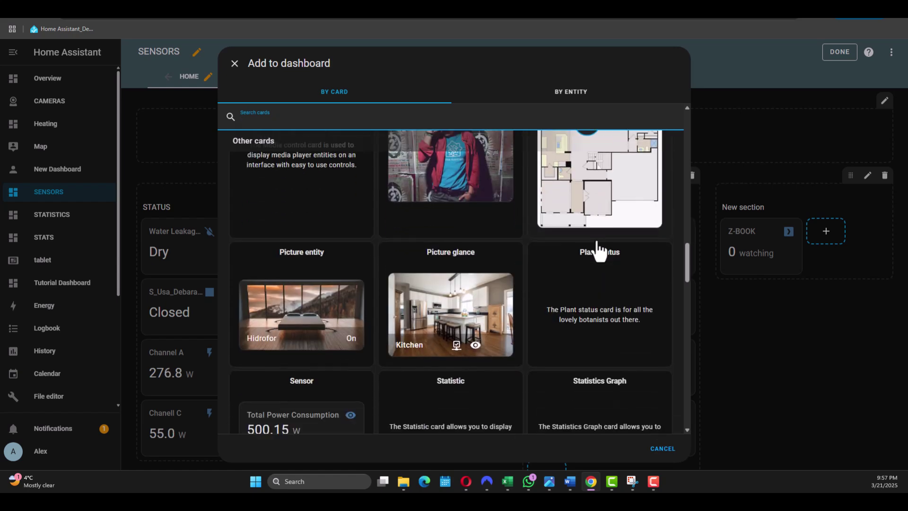
scroll(600, 249, down, 5)
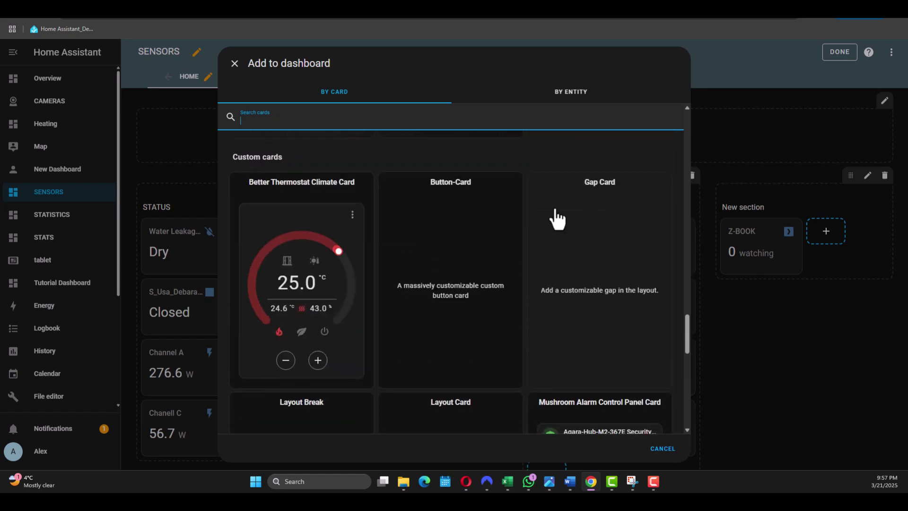
click(234, 65)
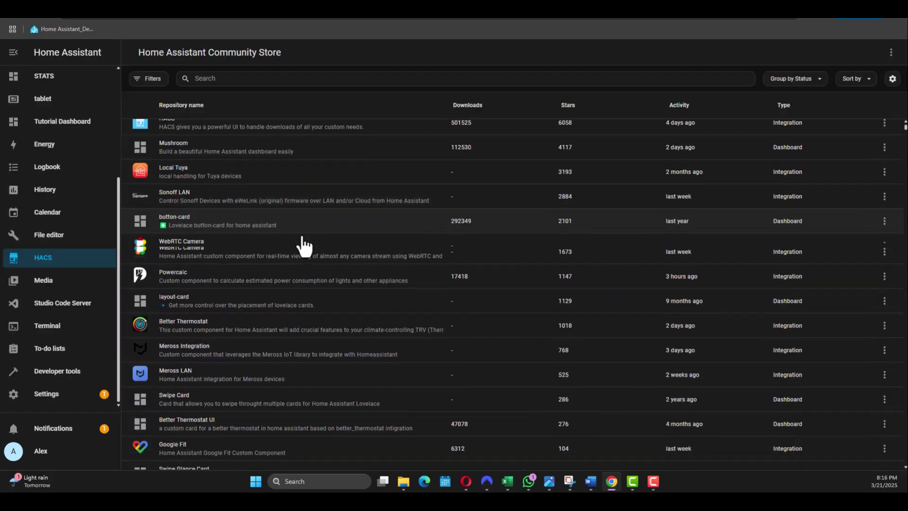
Step: Scroll down through the HACS repository list
scroll(302, 243, down, 10)
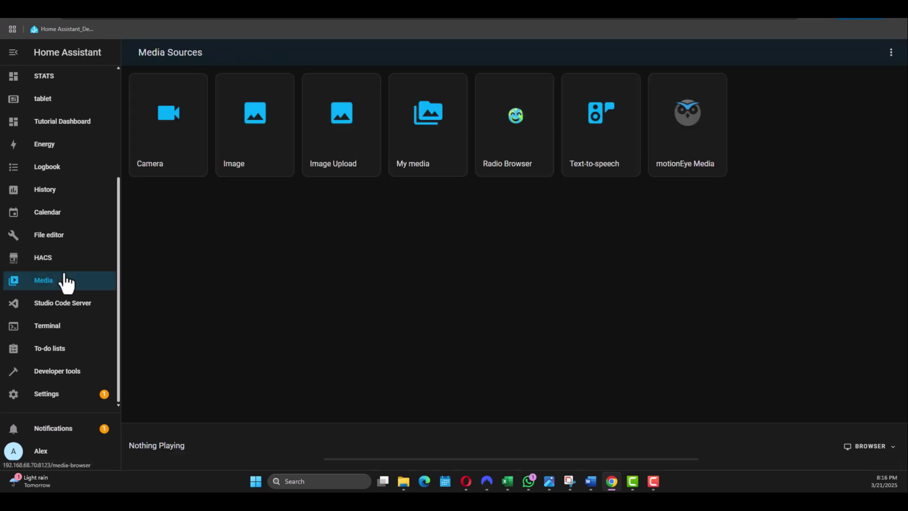
Step: Go to the Studio Code Server page from the sidebar
click(76, 304)
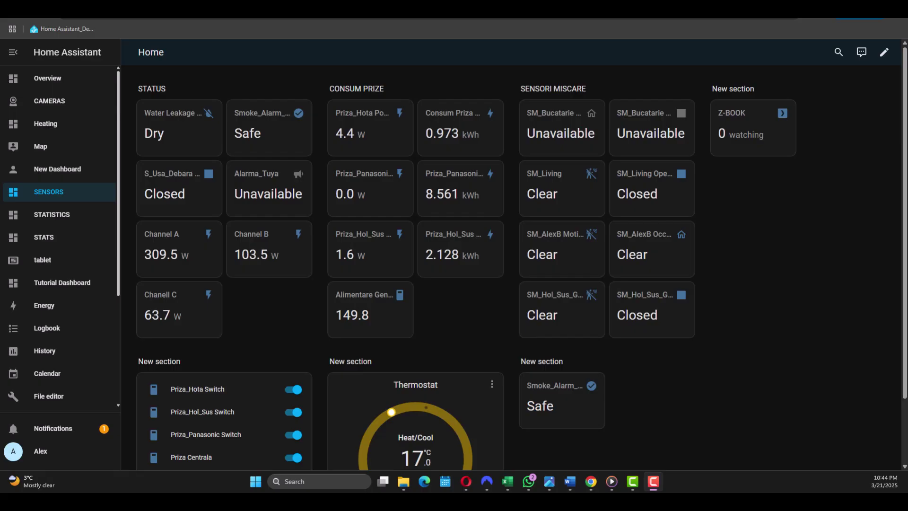
Step: Stop at the Overview dashboard, then view Energy usage for 21 March 2025
click(64, 82)
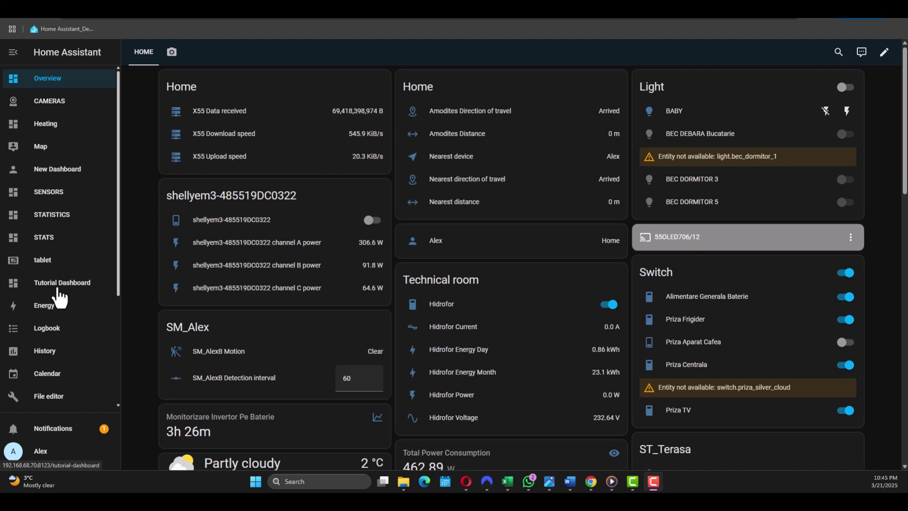
click(56, 311)
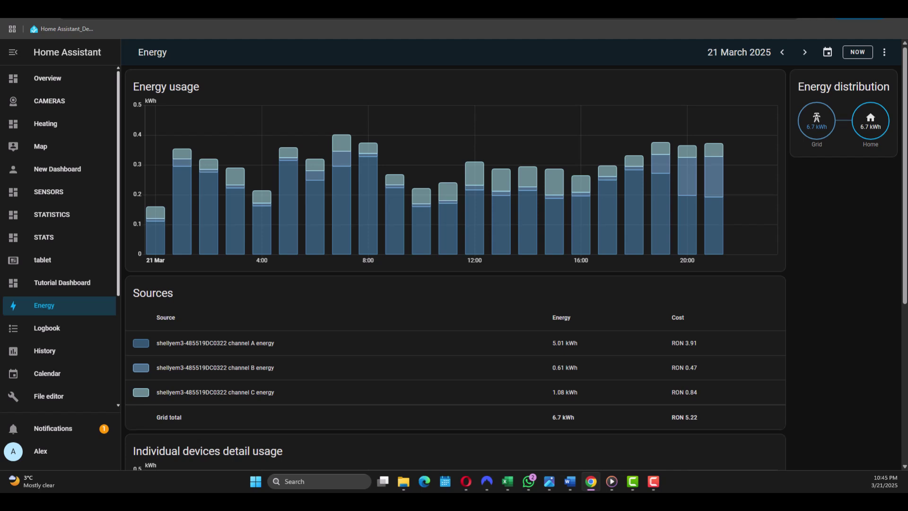
Step: Review the Logbook's motion, automation and device-state events for 21 March 2025
click(48, 331)
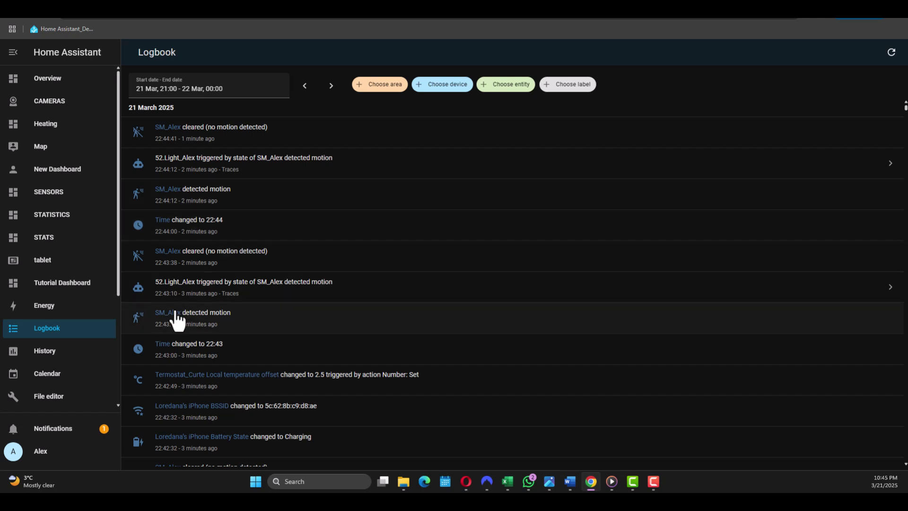
Step: Show the March 2025 calendar with 21 March highlighted
click(68, 356)
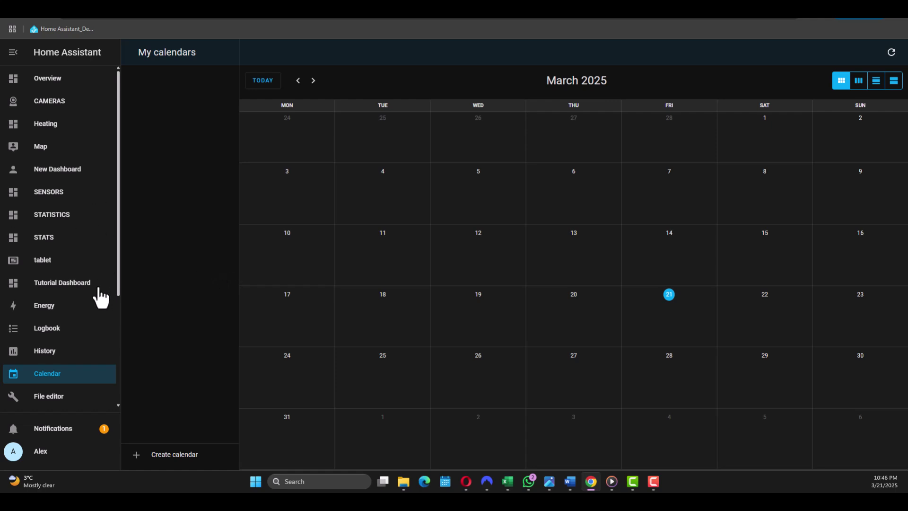
Step: Bring up the File editor with an empty pane and scroll the sidebar down
click(69, 397)
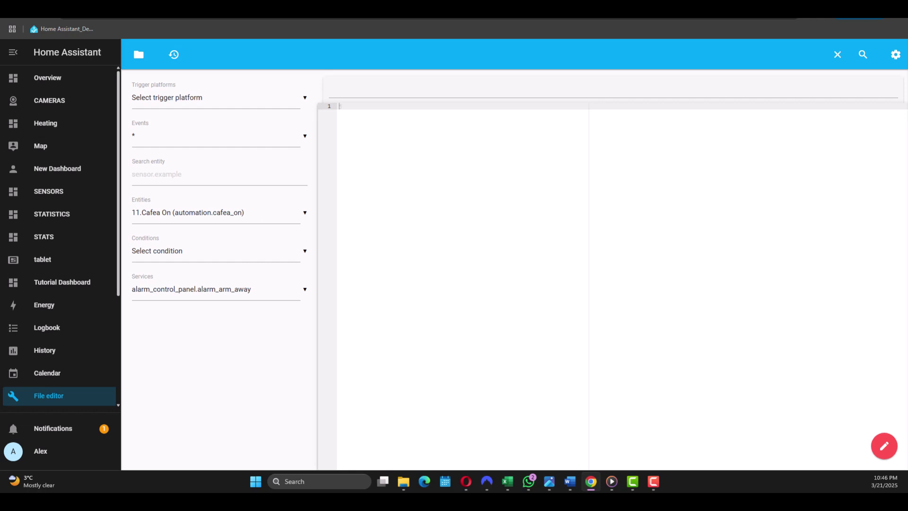
scroll(62, 329, down, 2)
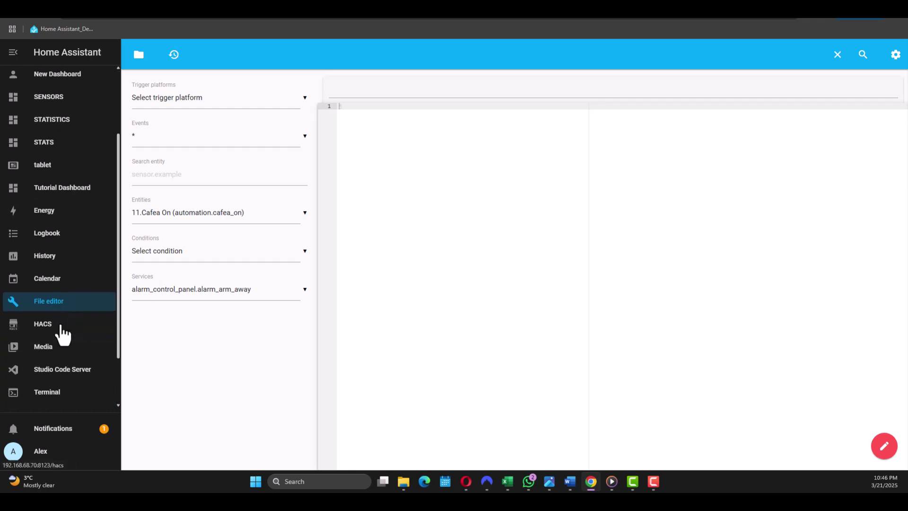
Step: Visit HACS, then list the media sources: Camera, Image, My media, Radio Browser and others
click(62, 330)
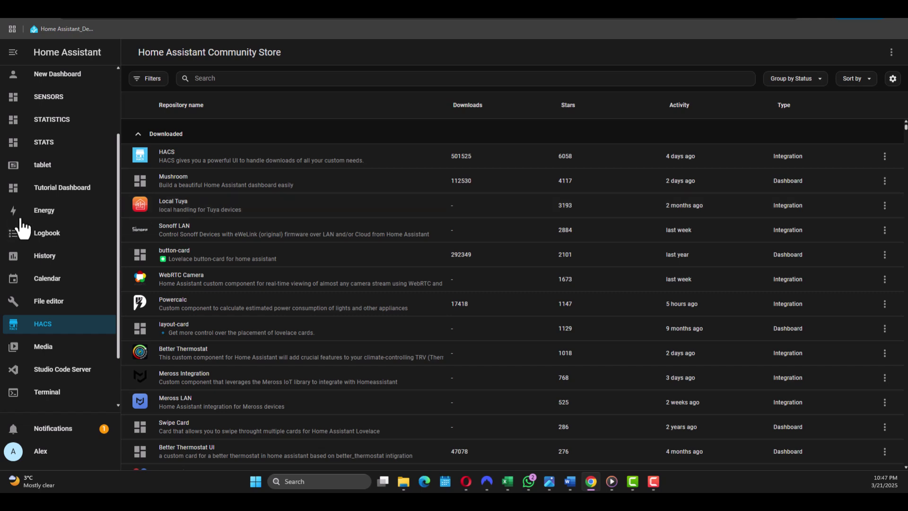
scroll(75, 225, down, 1)
scroll(75, 224, down, 1)
click(59, 283)
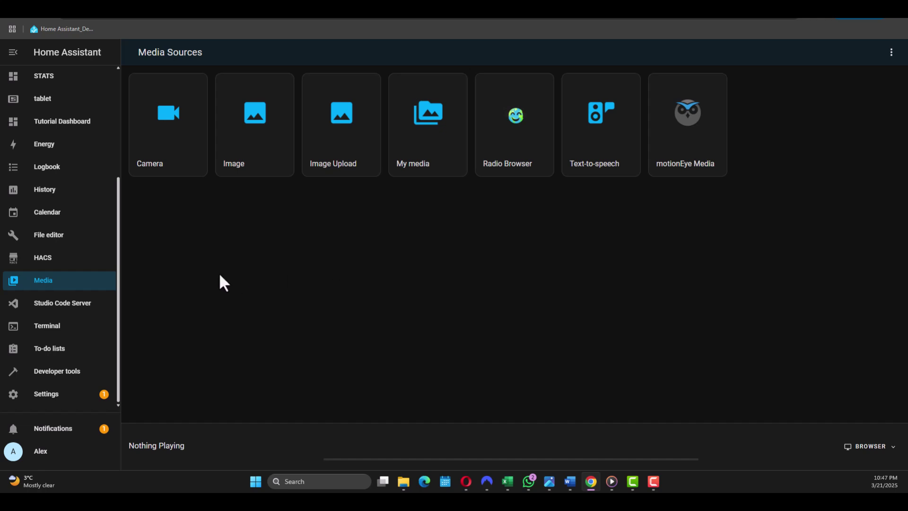
Step: Show the config folder files, such as configuration.yaml and automations.yaml, in Studio Code Server
click(87, 310)
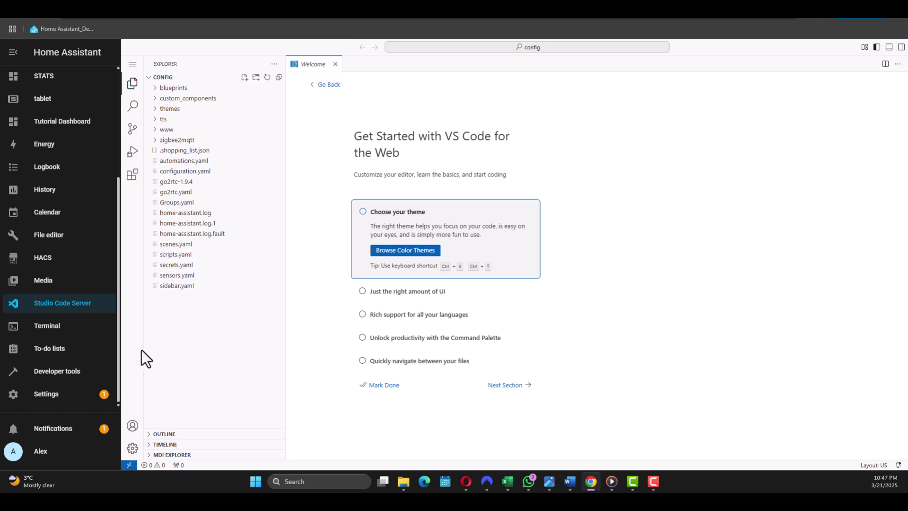
Step: Glance at the Terminal, then open To-do lists to see the Shopping List
click(73, 329)
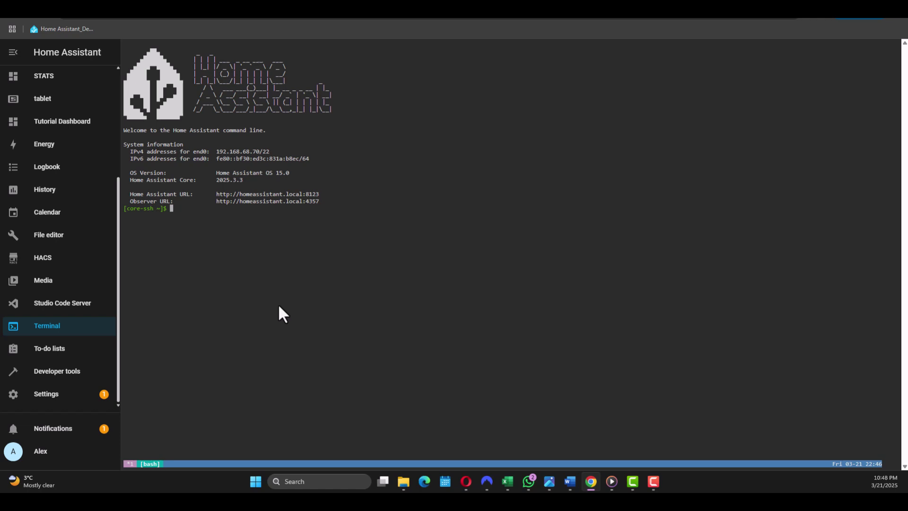
click(60, 352)
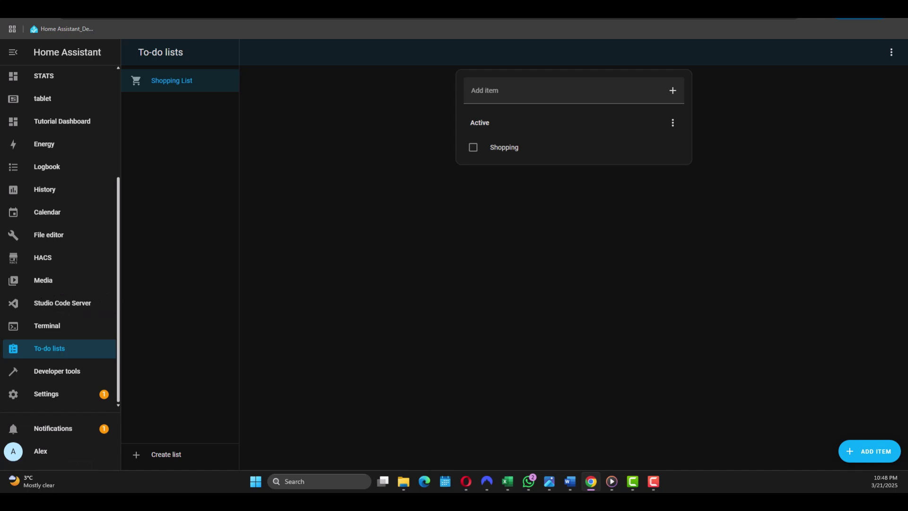
Step: Go from Developer tools to the Settings overview
click(70, 376)
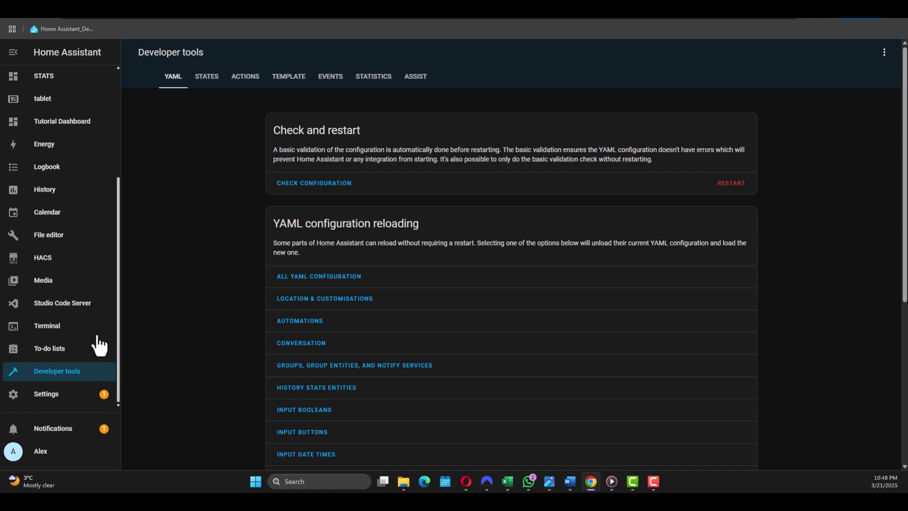
scroll(95, 369, down, 1)
click(71, 398)
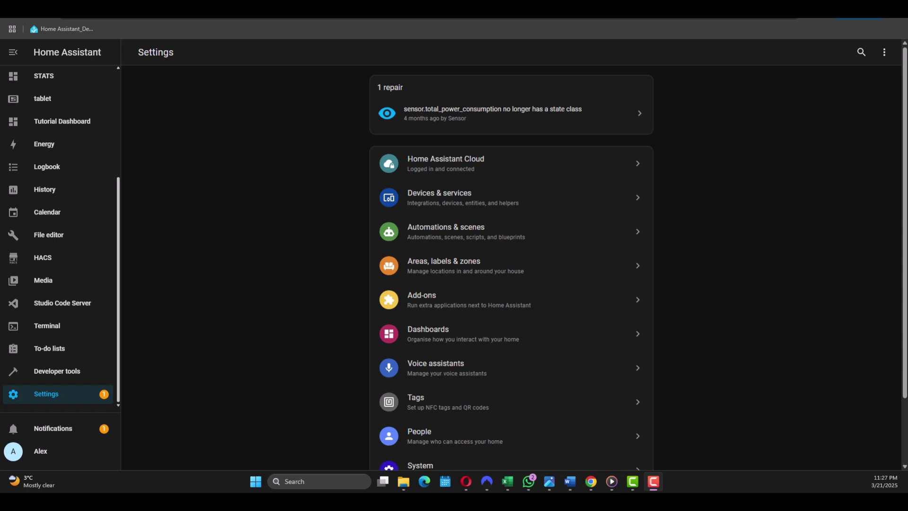
Step: Open the Zigbee Home Automation integration from Devices & services
click(54, 399)
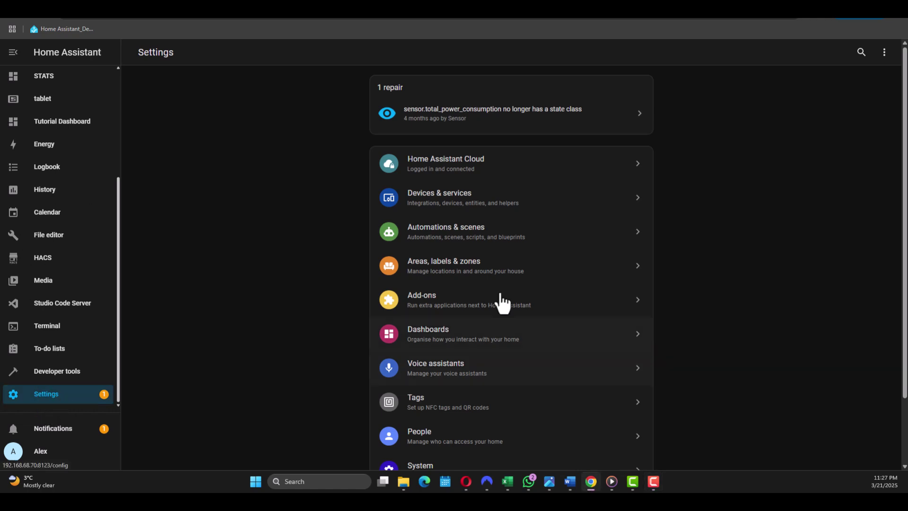
click(448, 212)
scroll(442, 232, down, 10)
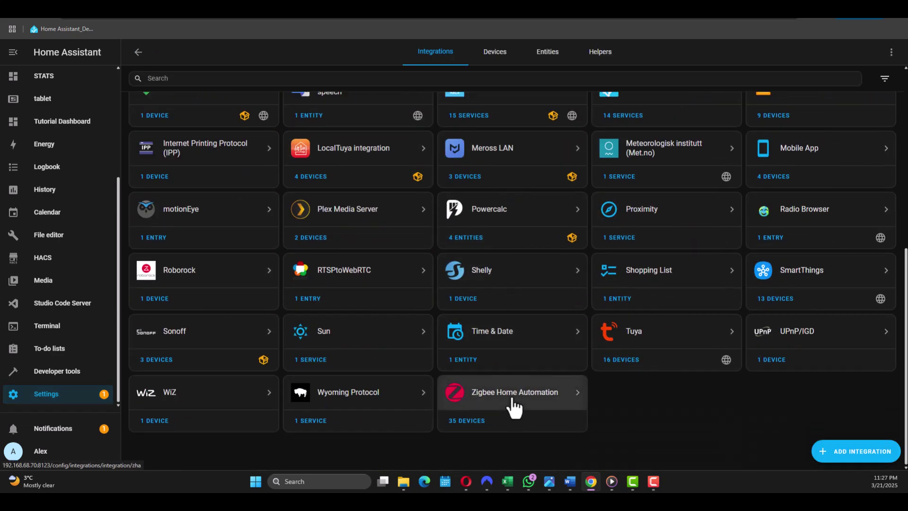
click(514, 408)
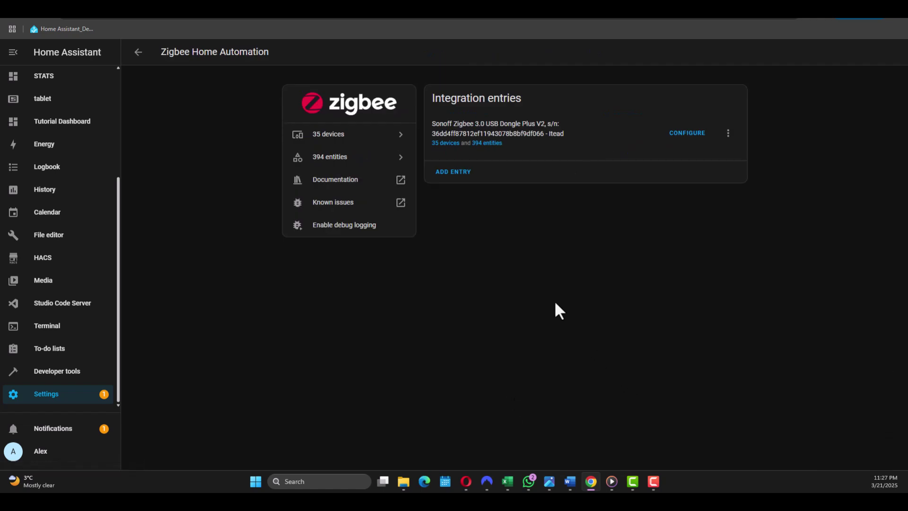
Step: Pair the new IKEA TRADFRI E27 bulb through Zigbee and name it Office Light
click(445, 143)
click(860, 452)
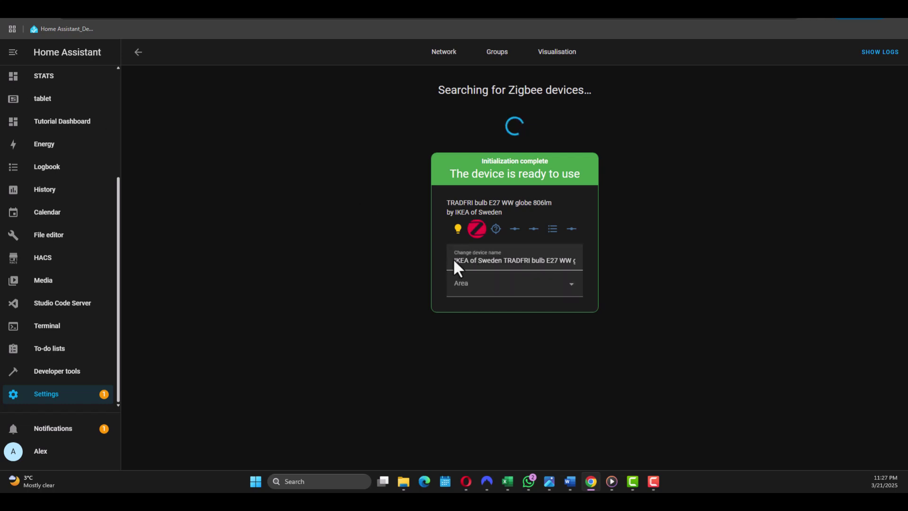
drag(453, 260, 640, 264)
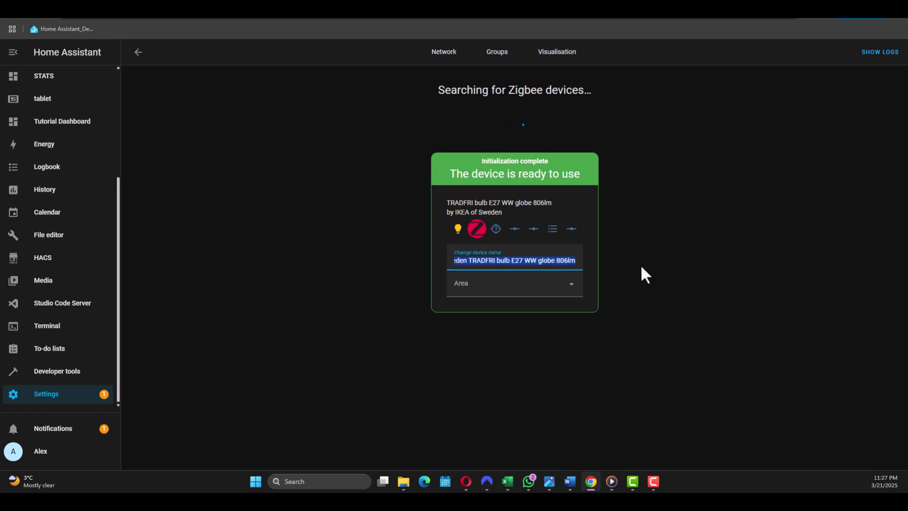
key(BackSpace)
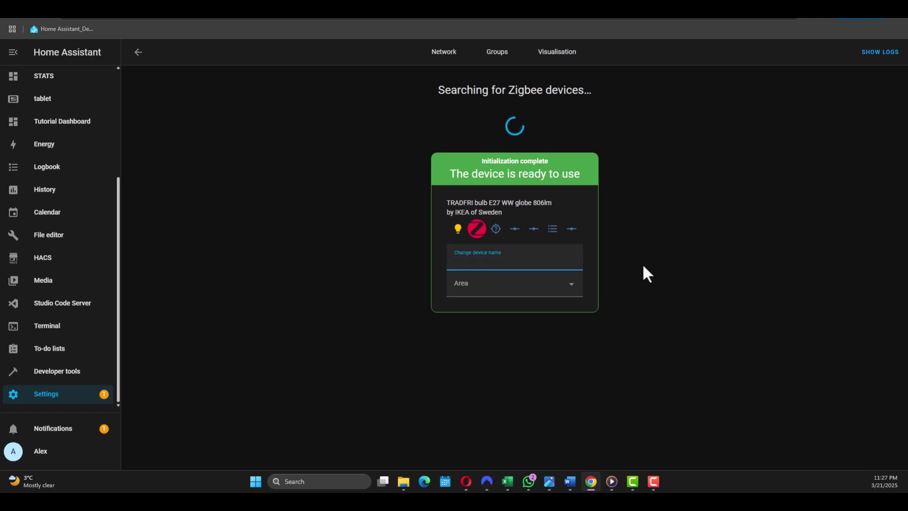
text(Office Light)
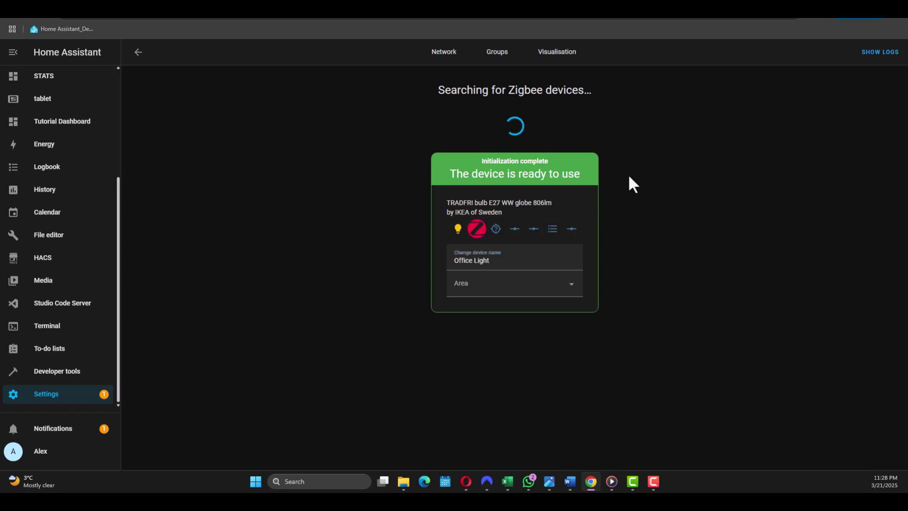
click(139, 52)
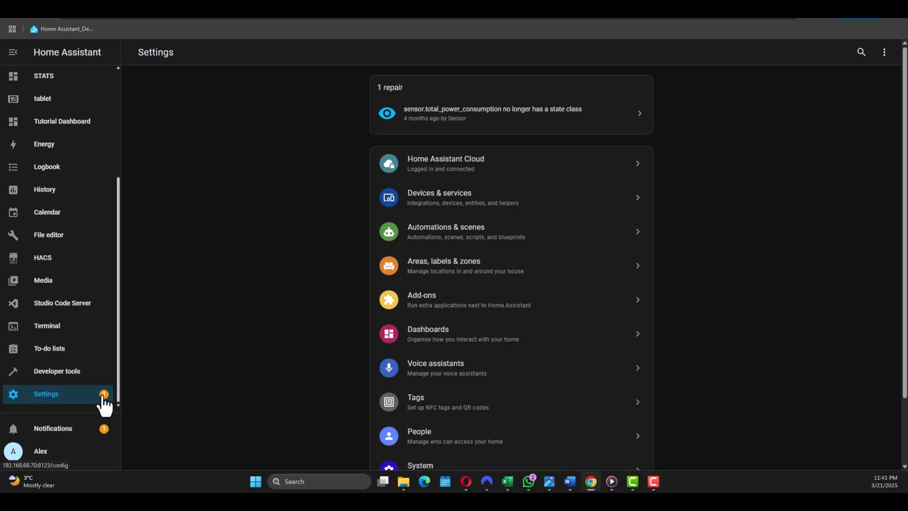
Step: Create a blank dashboard from scratch titled 'test' (URL dashboard-test)
click(448, 337)
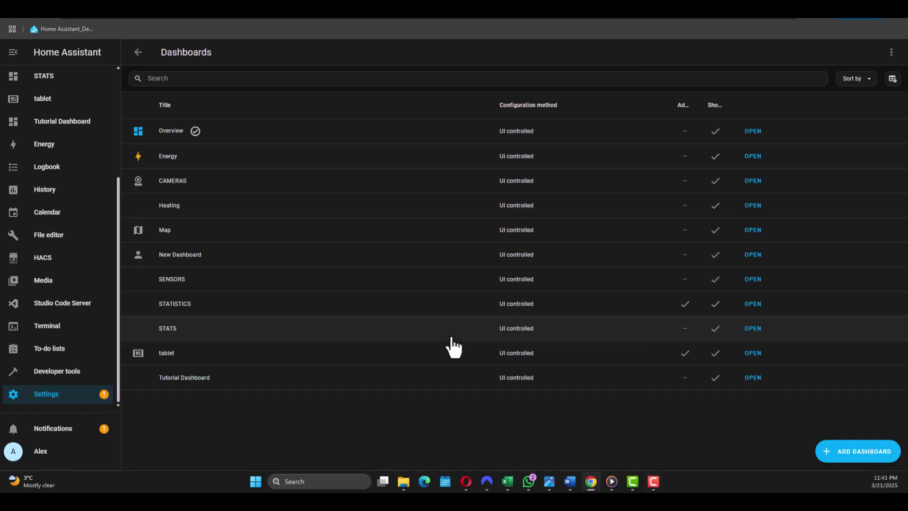
click(837, 454)
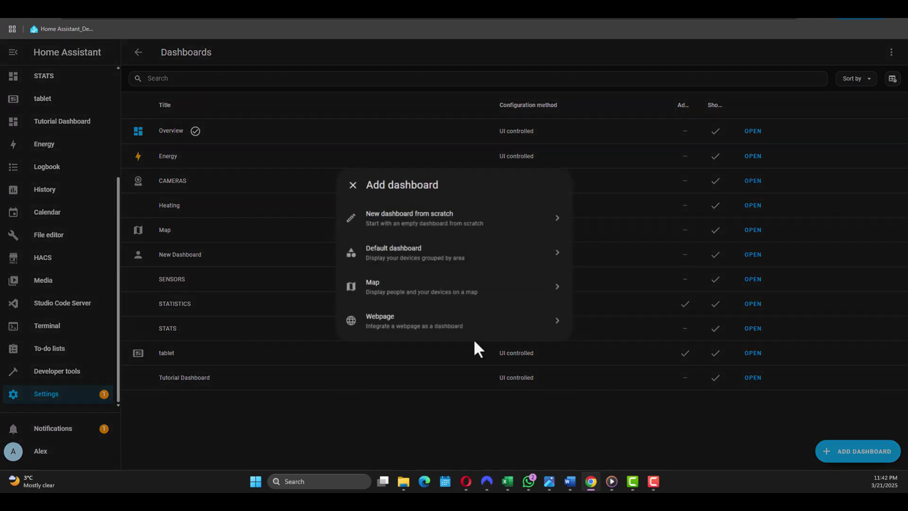
click(424, 232)
click(405, 184)
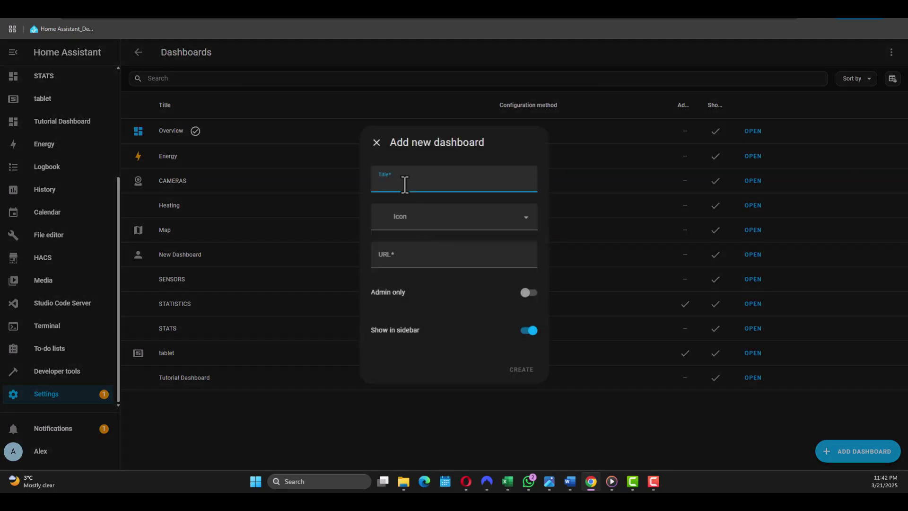
text(test)
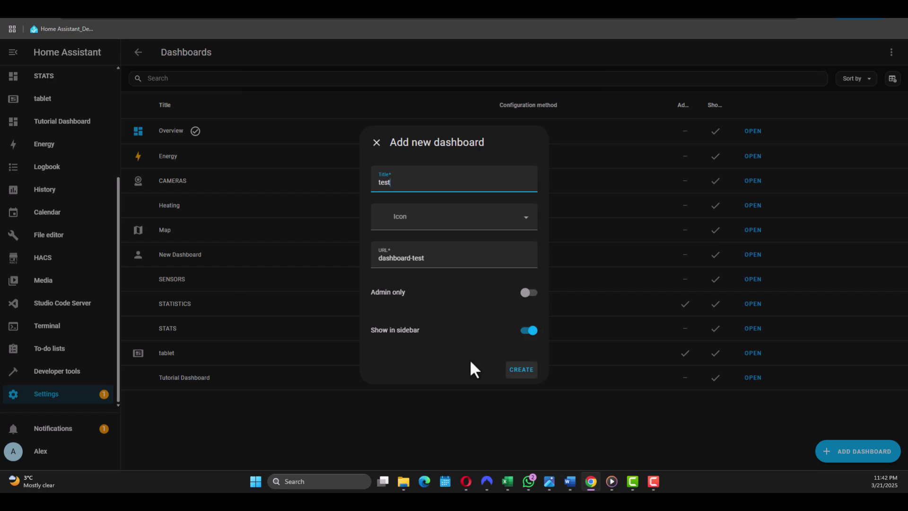
click(520, 373)
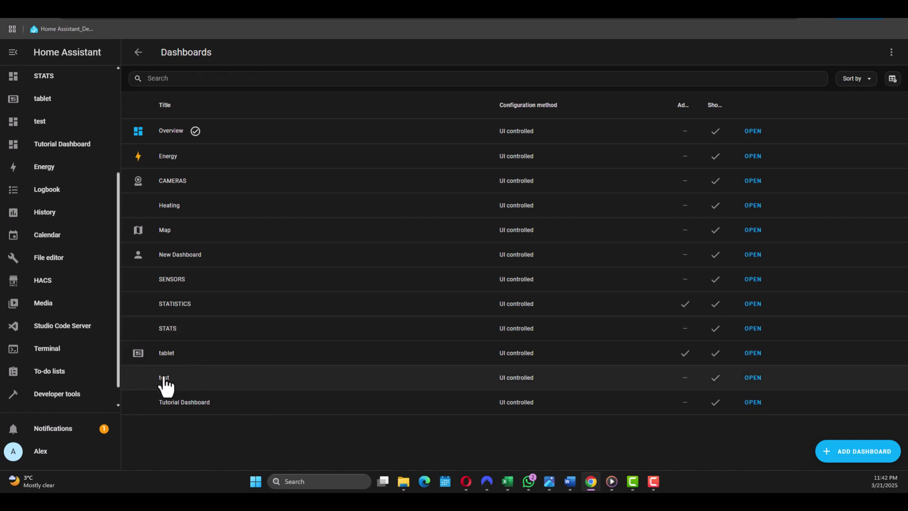
Step: Edit the test dashboard, add a section, and browse the card picker for a Light card
click(47, 127)
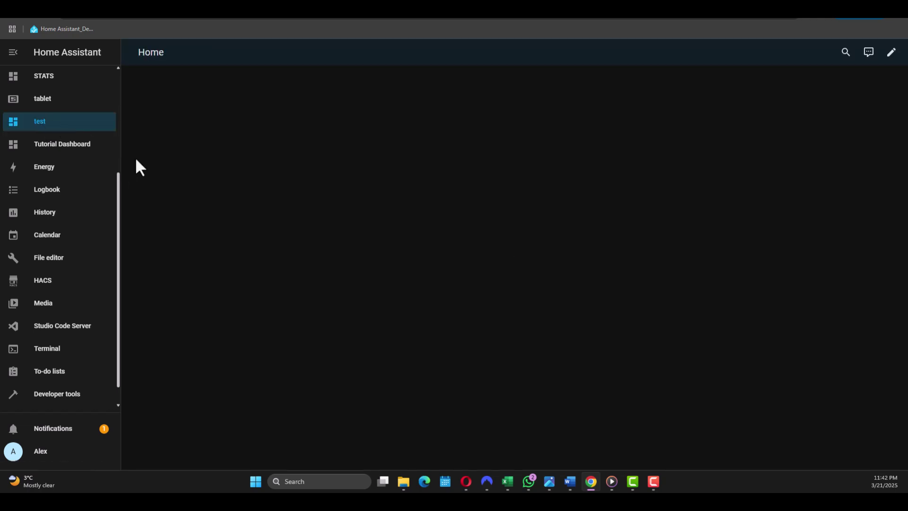
click(891, 53)
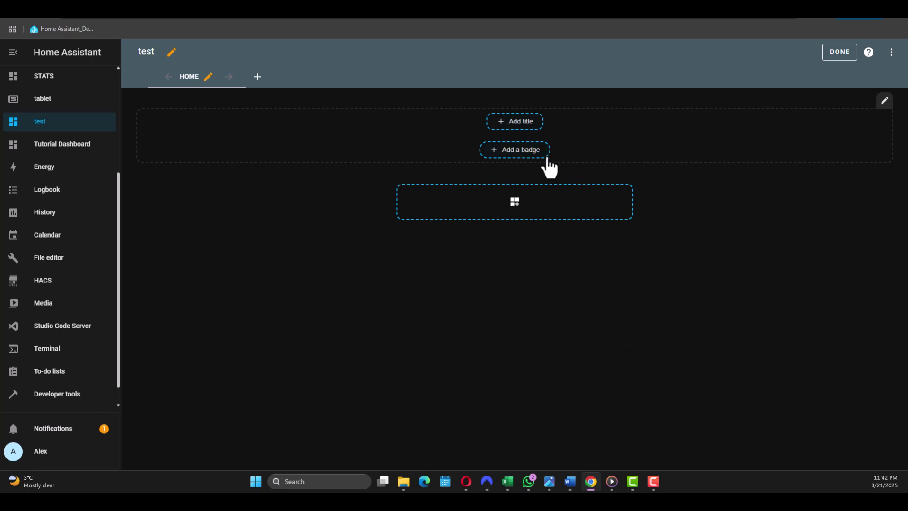
click(519, 204)
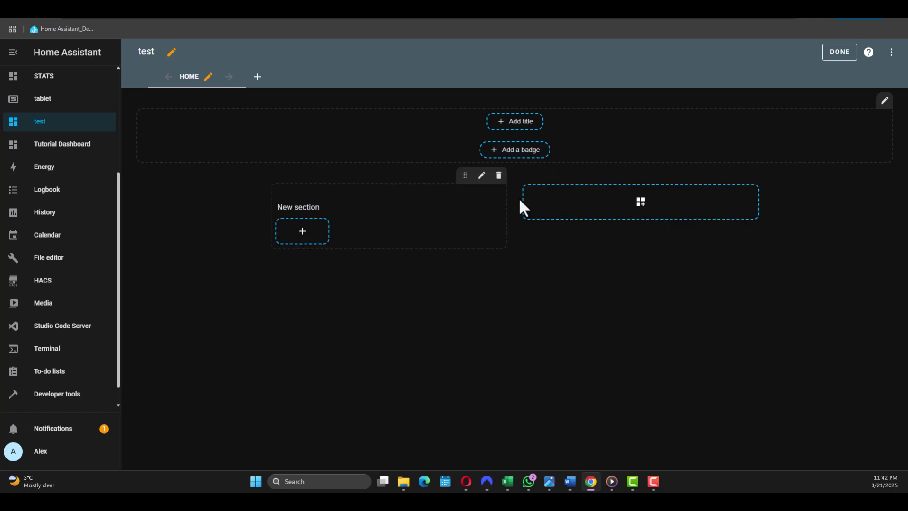
click(305, 244)
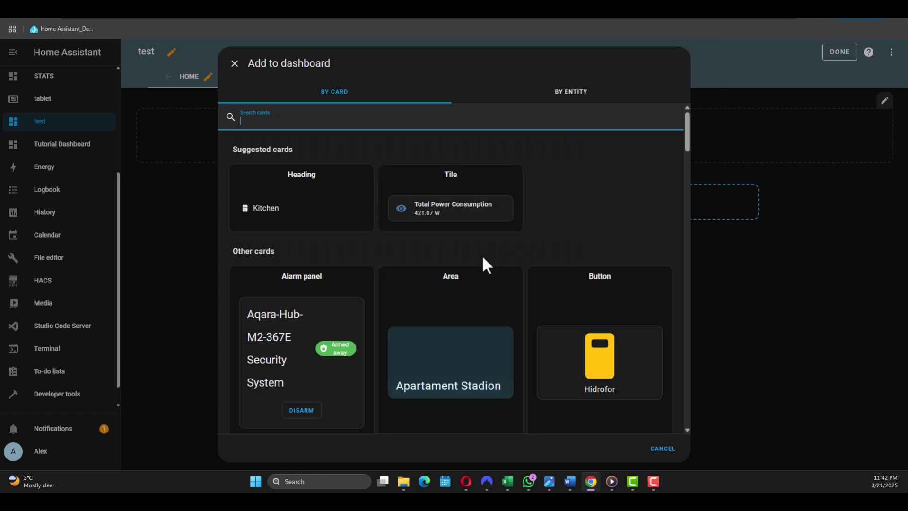
scroll(386, 219, down, 4)
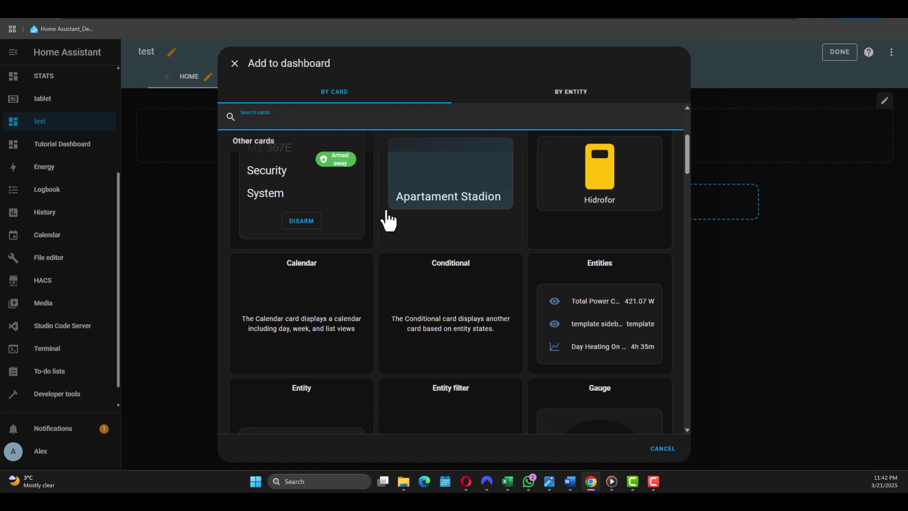
scroll(622, 243, down, 6)
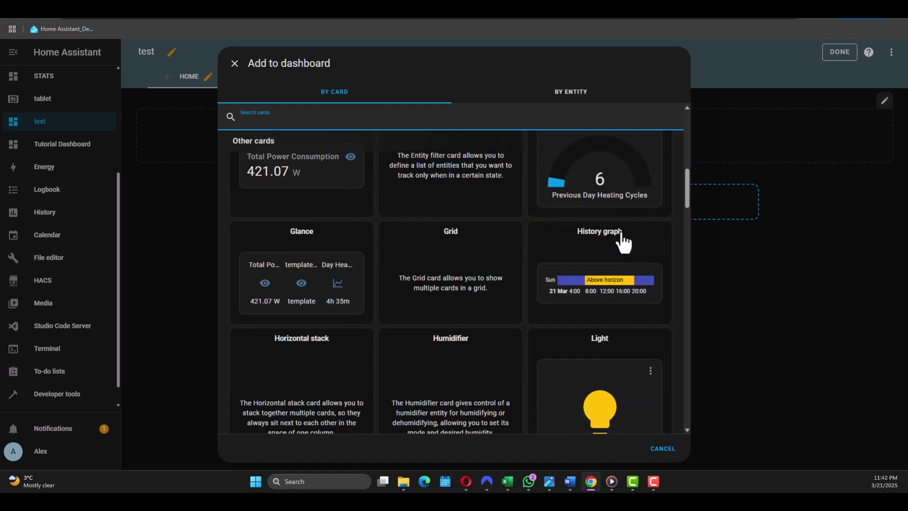
scroll(623, 242, down, 2)
Step: Add a Light card with entity Office Light to the section and save it
click(596, 326)
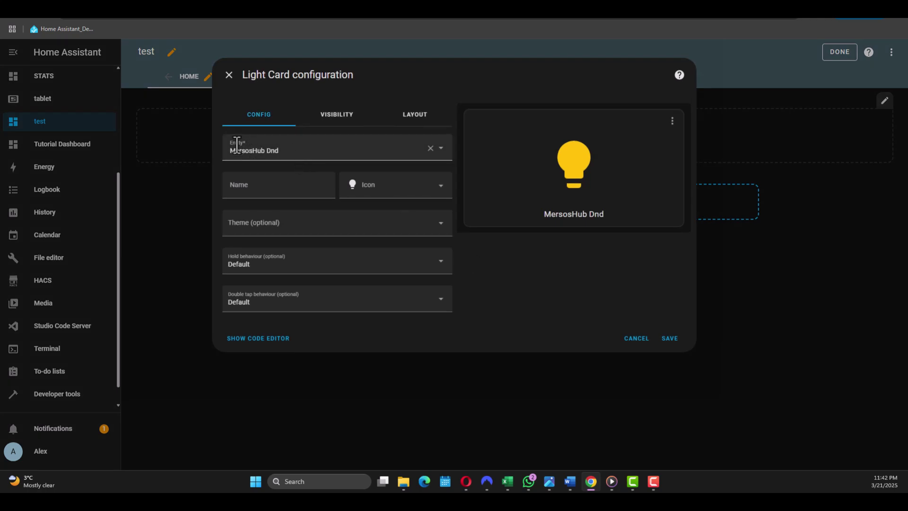
click(430, 148)
click(269, 152)
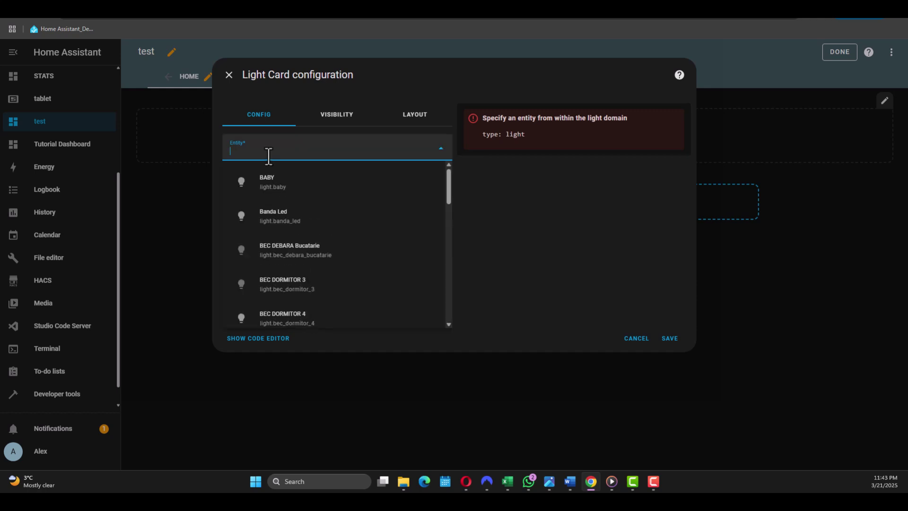
text(office)
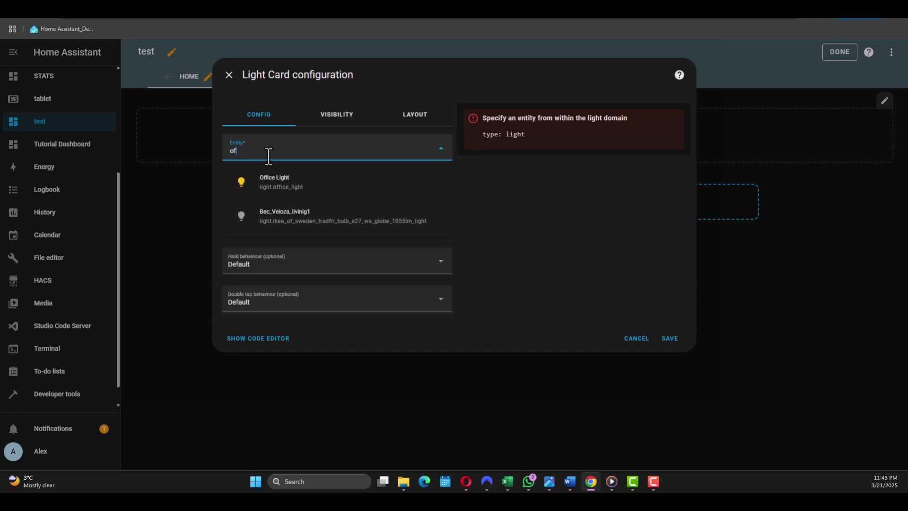
click(324, 184)
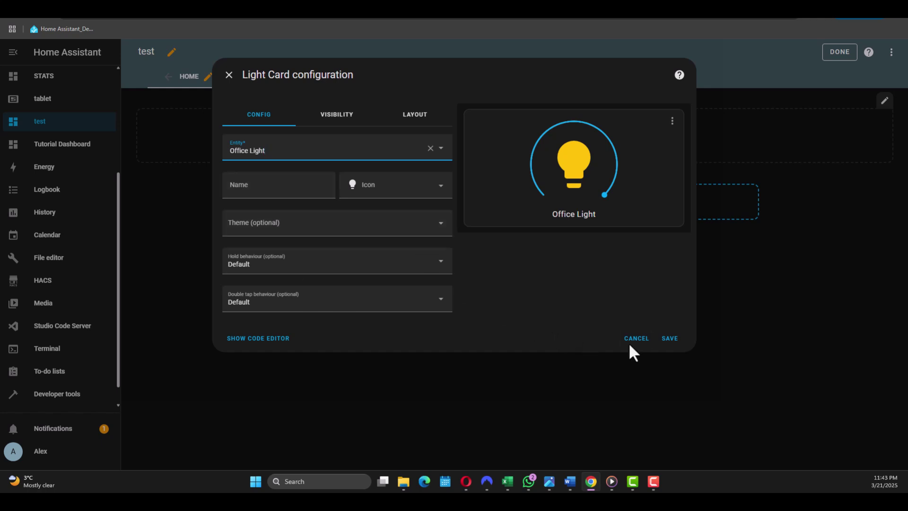
click(669, 341)
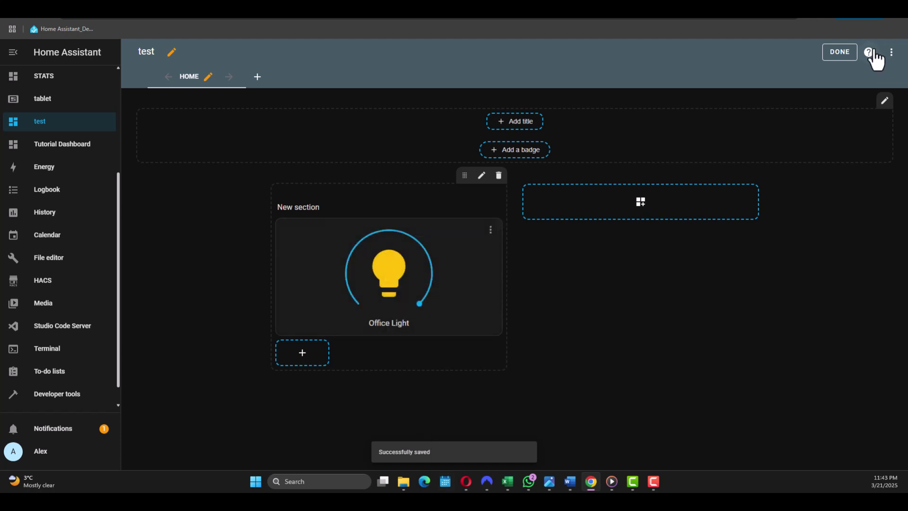
Step: Exit edit mode and toggle Office Light off and back on from its card
click(840, 52)
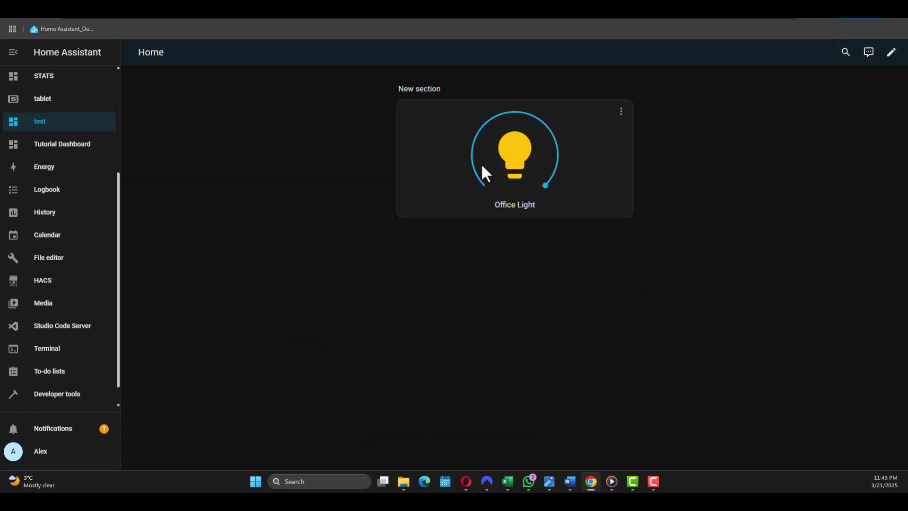
click(530, 165)
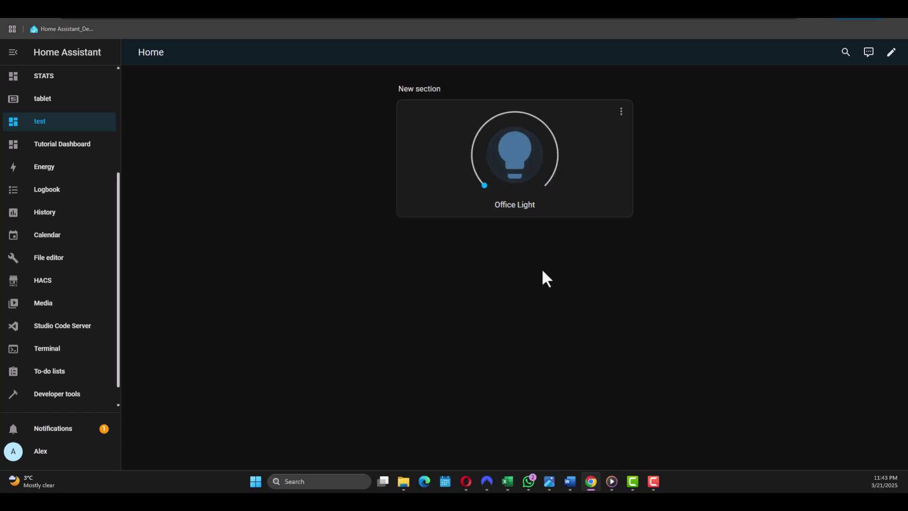
click(539, 204)
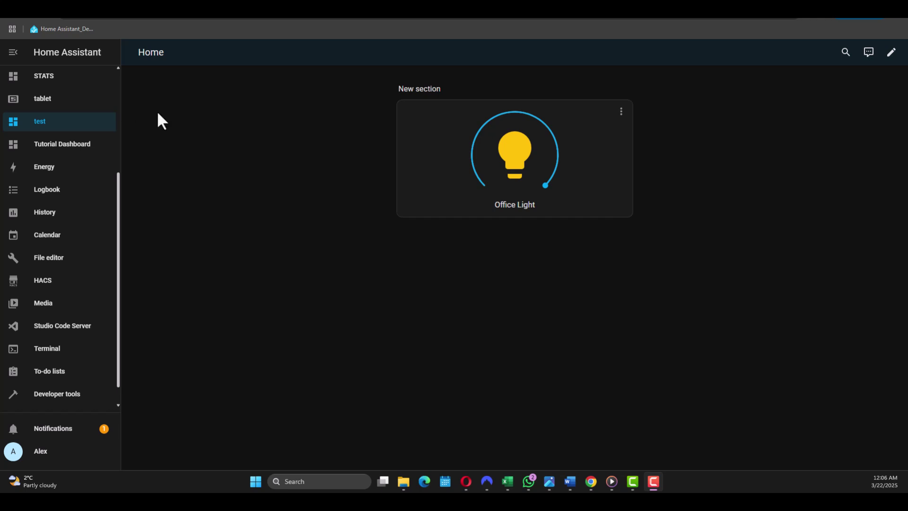
scroll(101, 222, down, 1)
Step: Pair an IKEA INSPELNING Smart plug using Add Integration's Zigbee device search
click(71, 402)
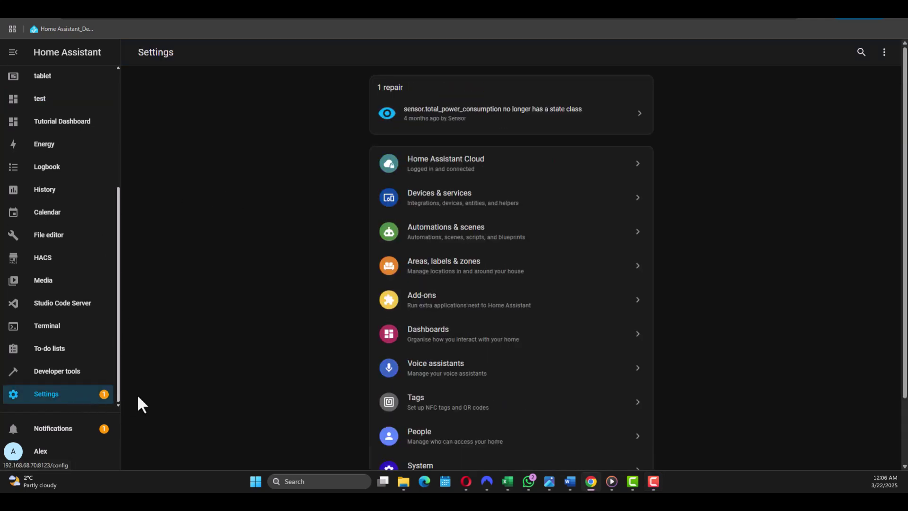
click(448, 209)
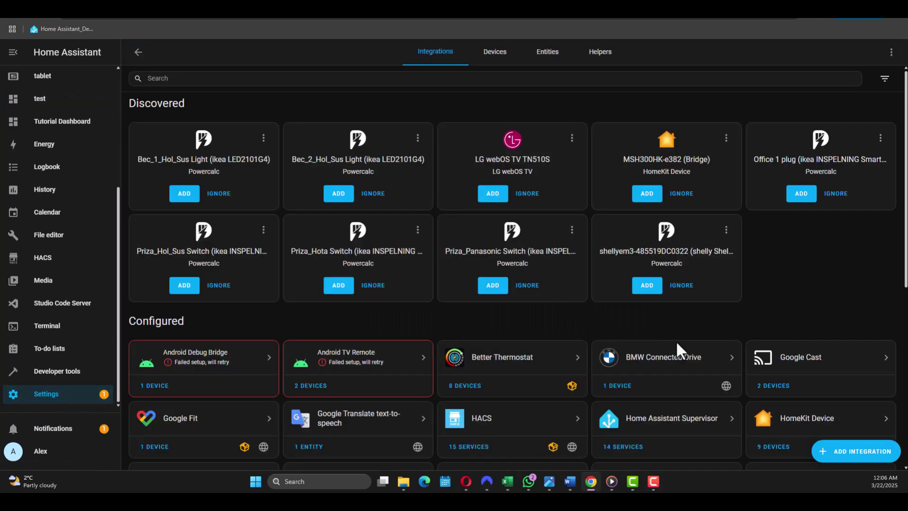
scroll(756, 369, down, 1)
click(873, 455)
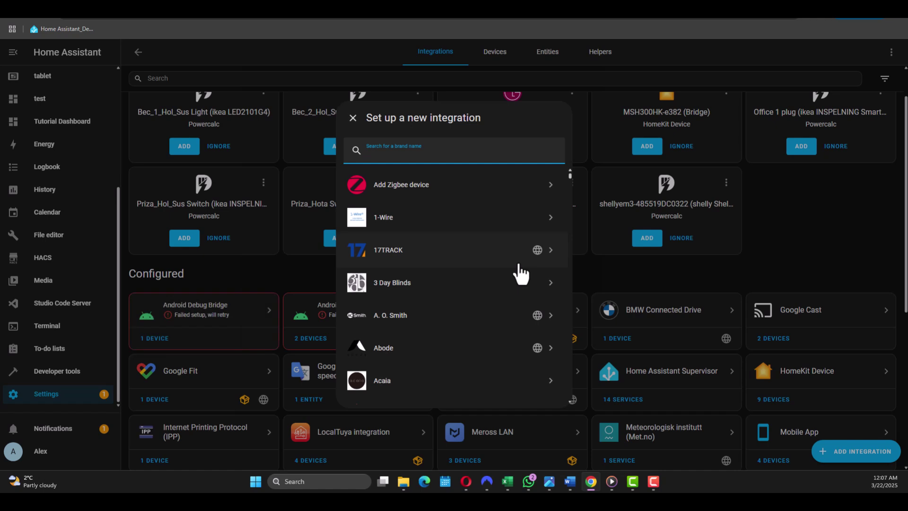
click(448, 194)
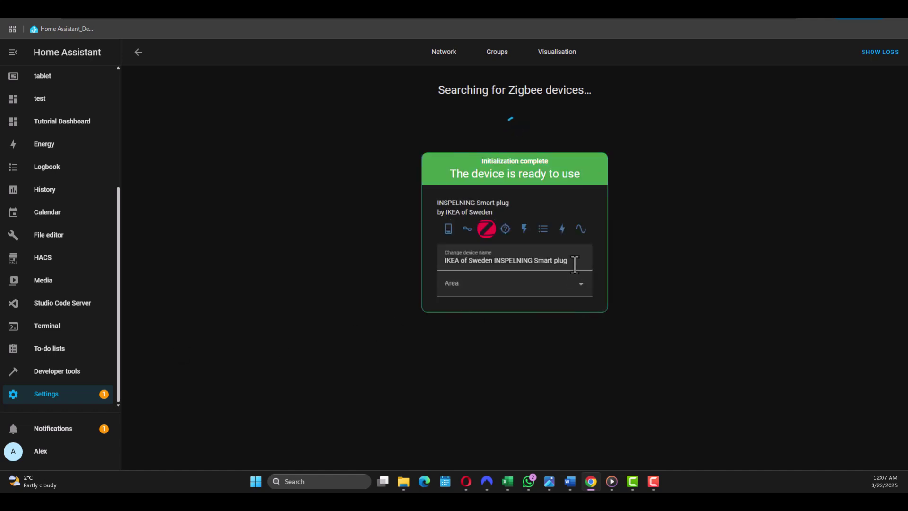
Step: Rename the new plug to 'Bedroom Plug' and return to the Integrations list
drag(575, 260, 375, 256)
key(BackSpace)
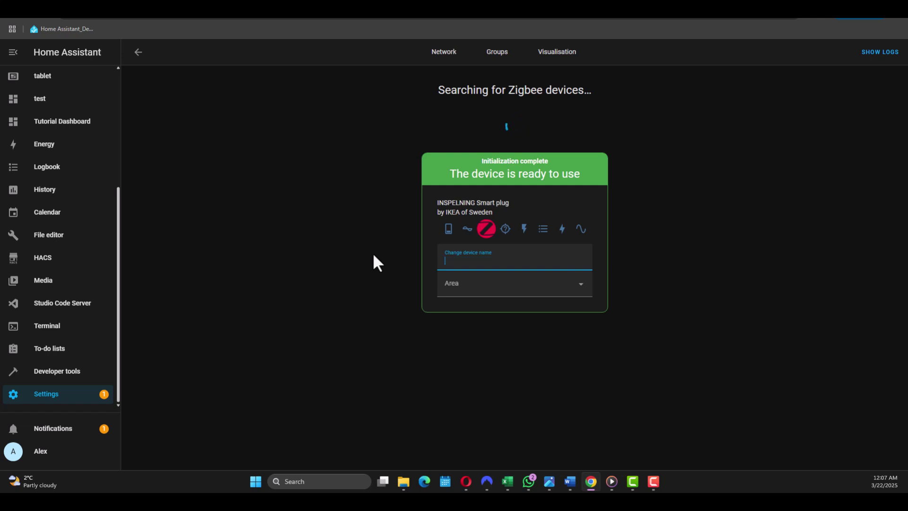
text(Bedroom Plug)
click(633, 217)
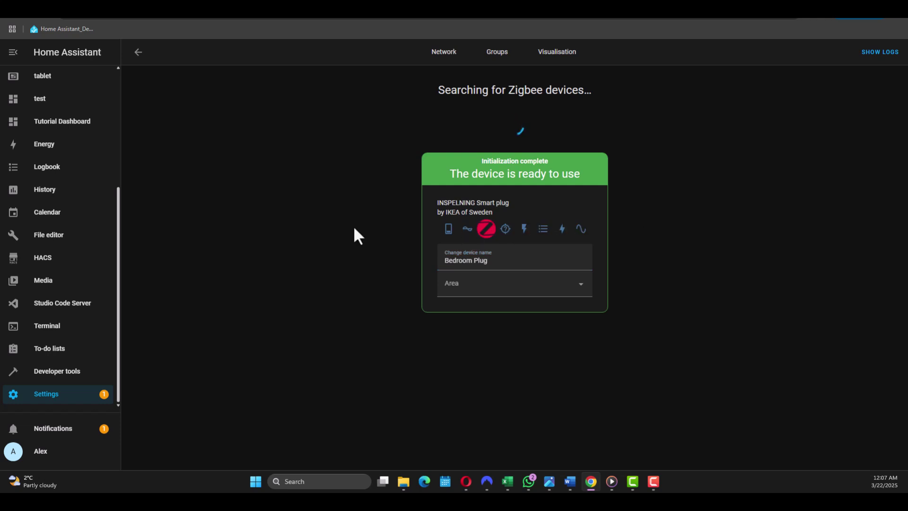
click(138, 52)
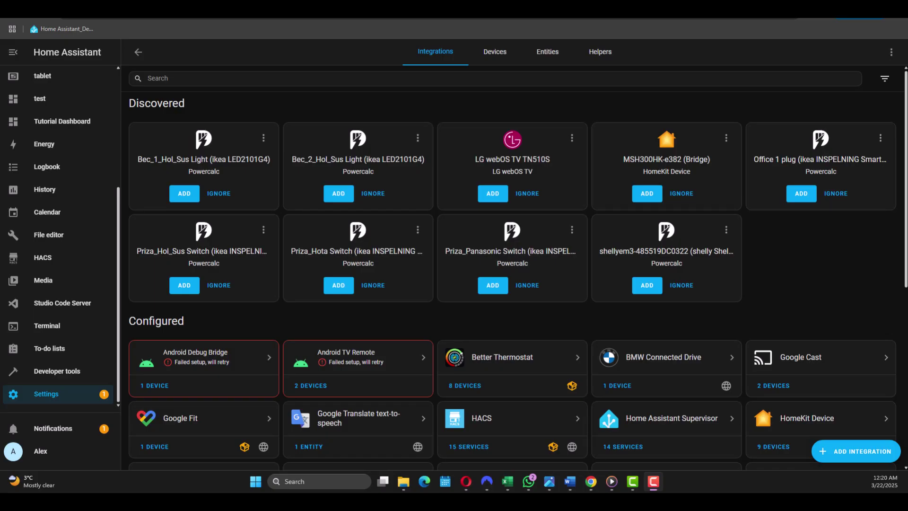
Step: Edit the test dashboard and add a Button card to the second section
click(53, 101)
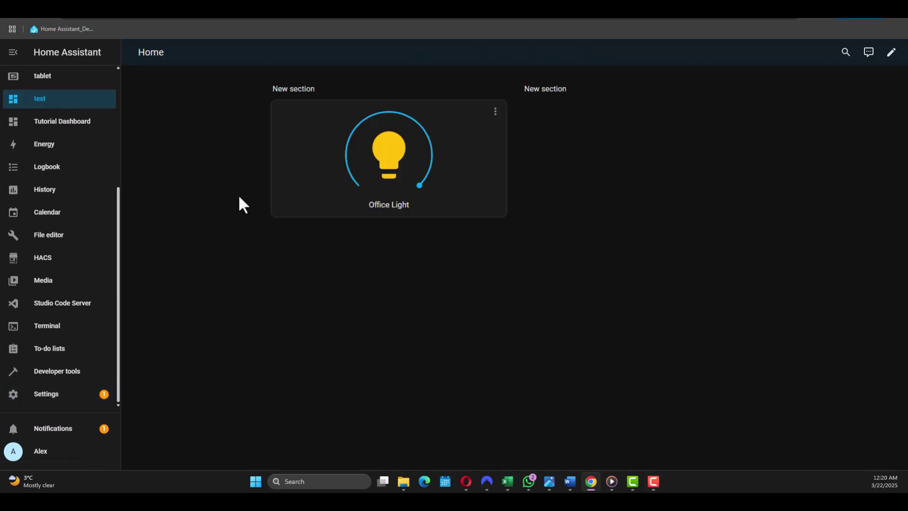
click(892, 53)
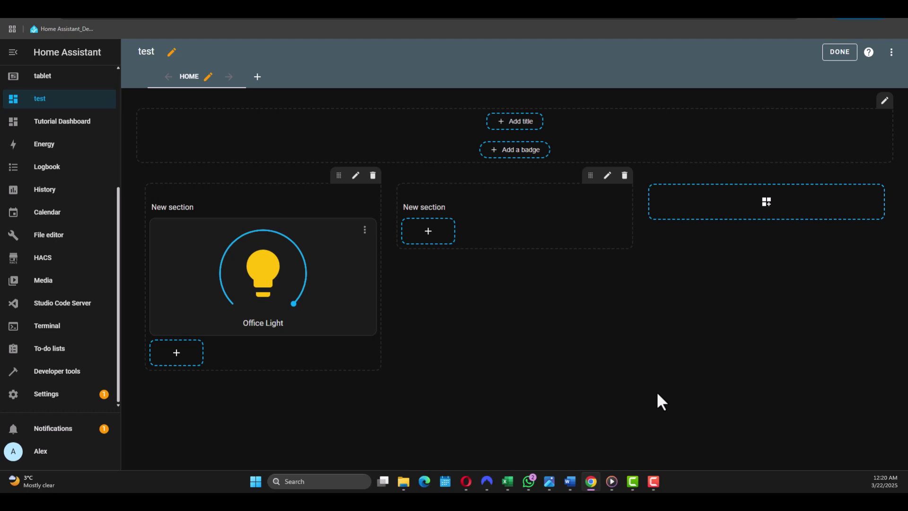
click(427, 233)
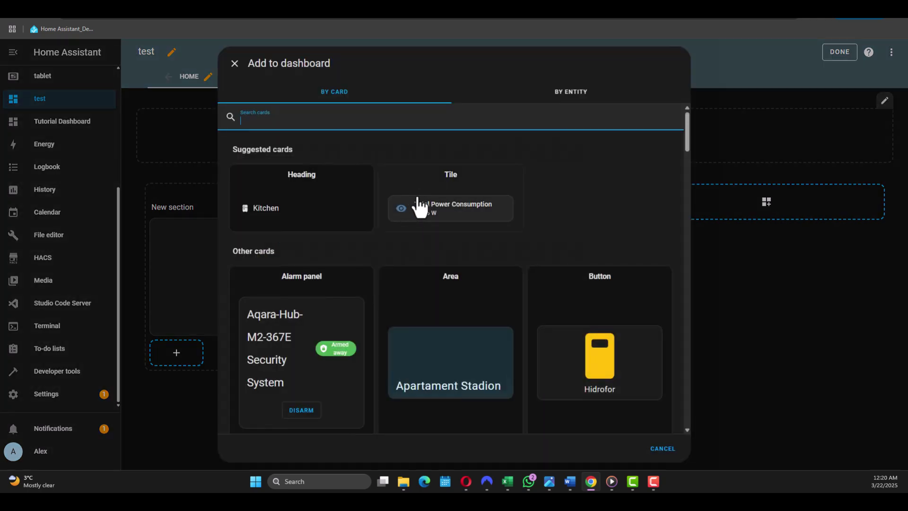
scroll(419, 214, down, 2)
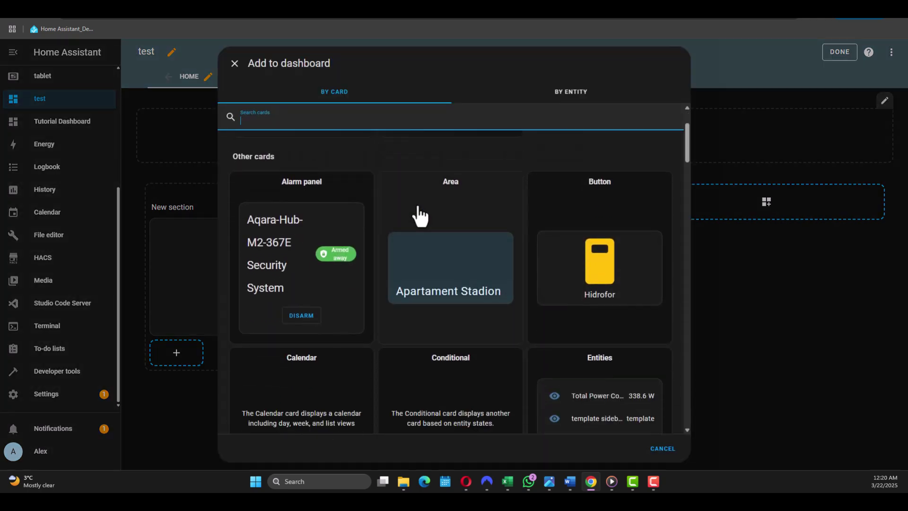
click(575, 240)
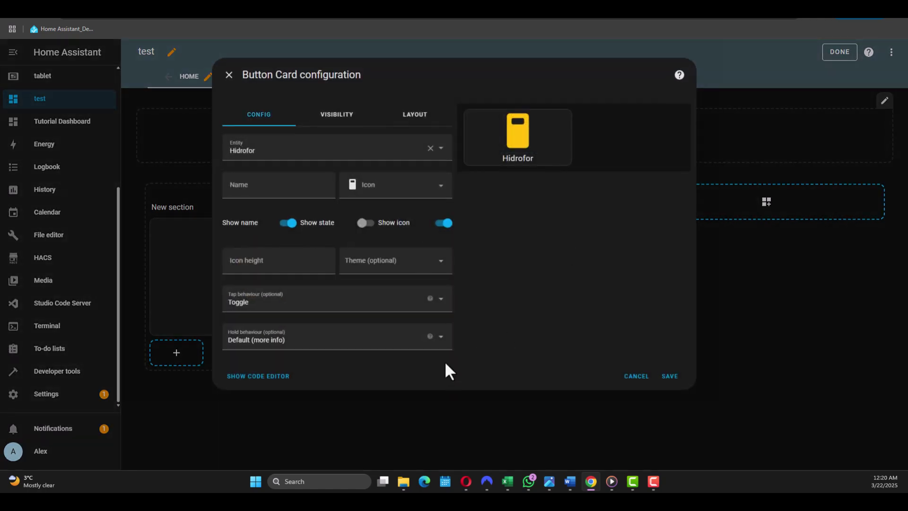
Step: Replace the preset Hidrofor entity with Bedroom Plug as the button's entity
click(430, 148)
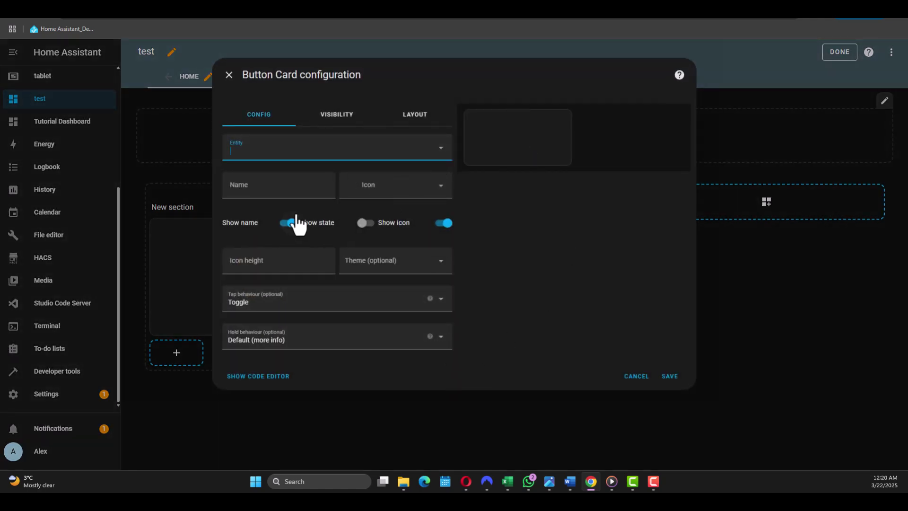
click(293, 154)
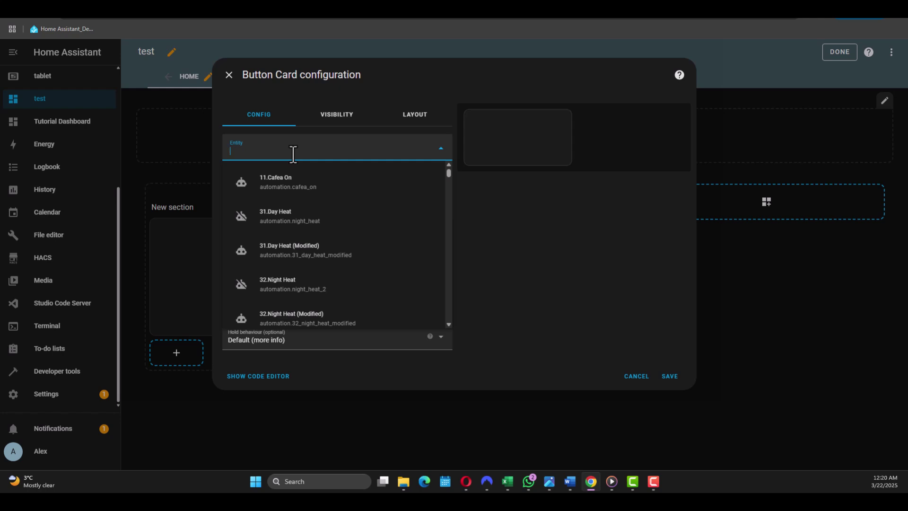
text(bedroo)
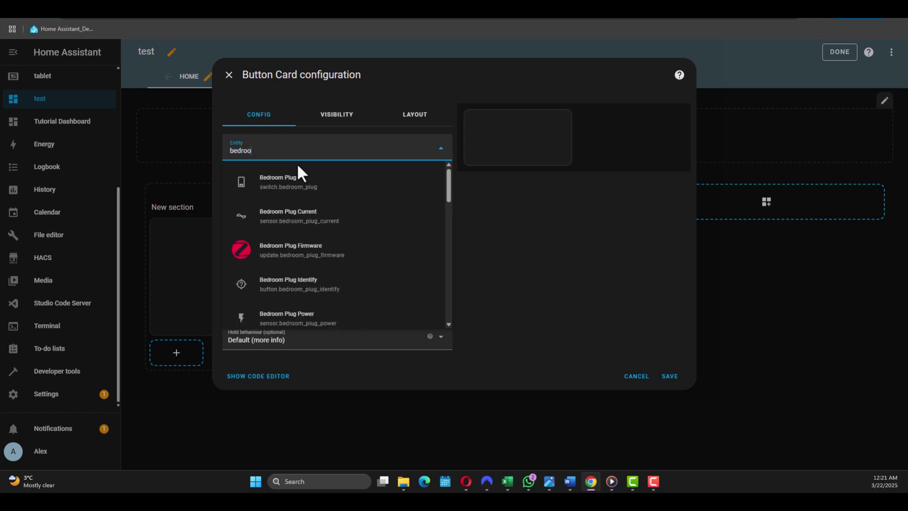
click(309, 192)
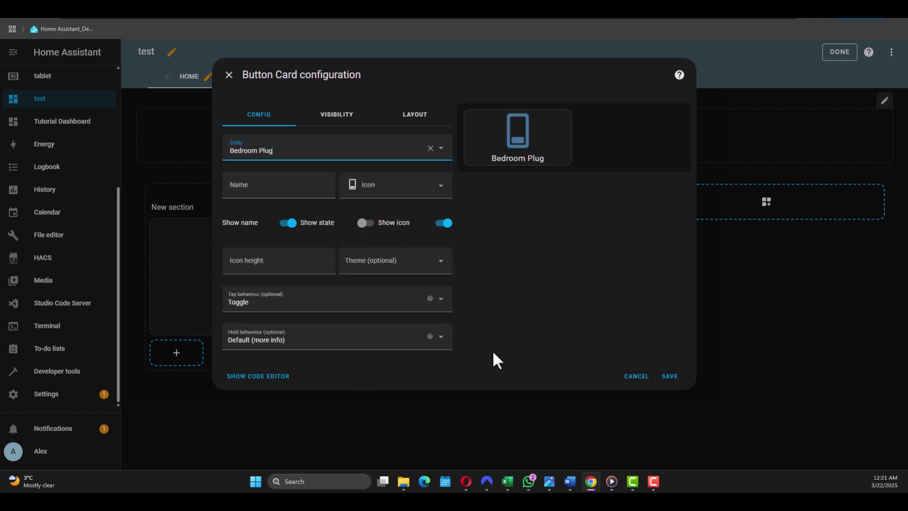
click(440, 189)
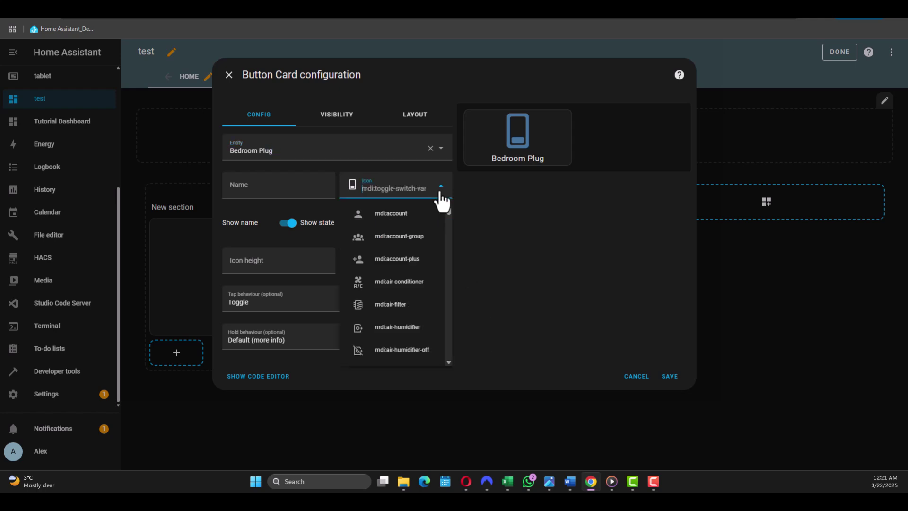
click(441, 189)
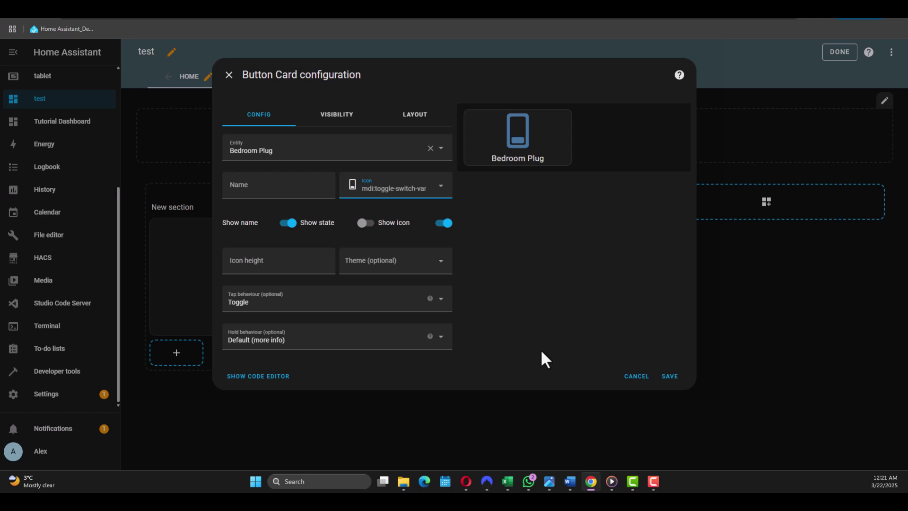
Step: Save the Bedroom Plug card, finish editing, and test it by toggling the plug on and off
click(669, 376)
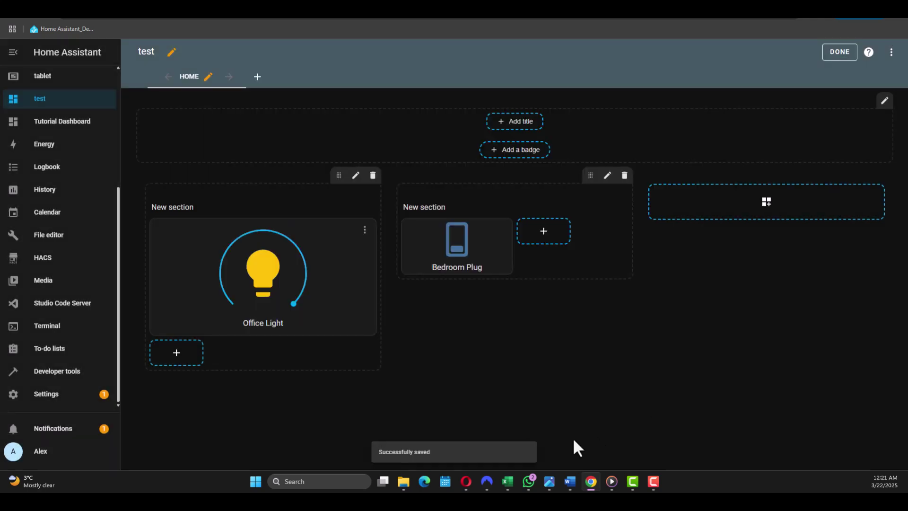
click(838, 52)
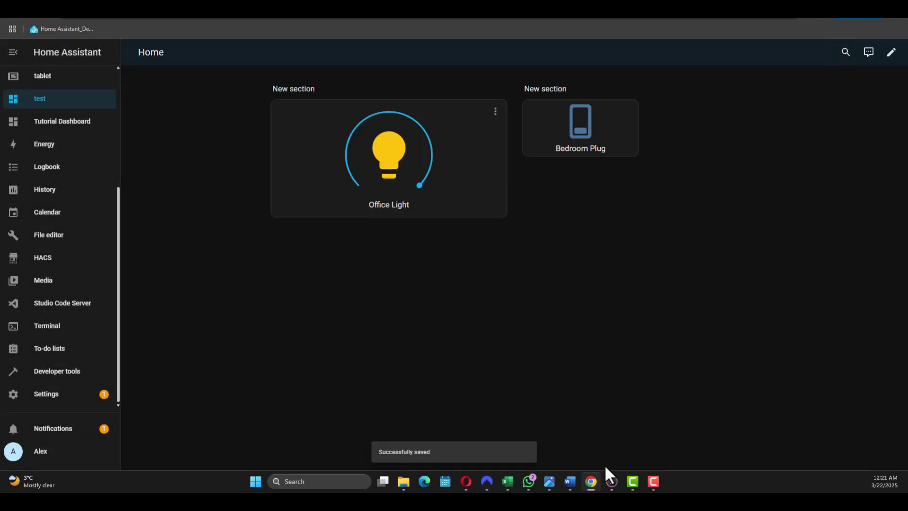
click(580, 142)
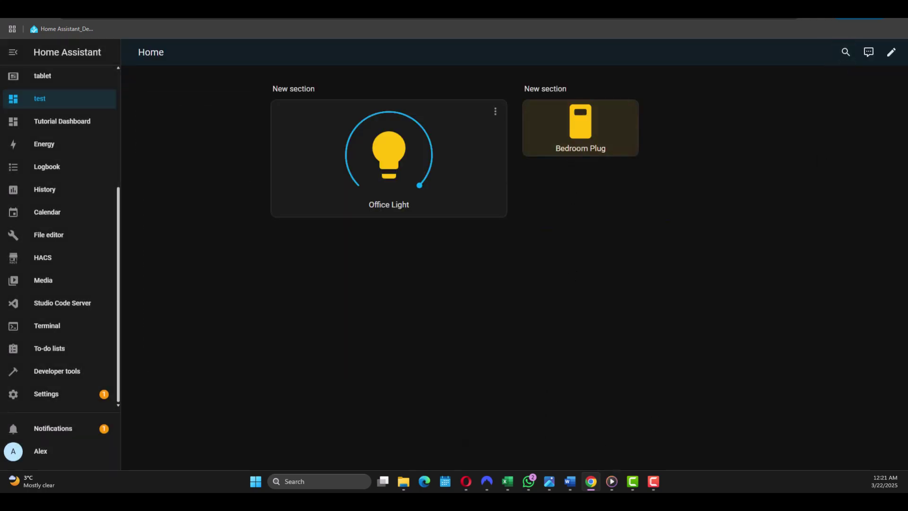
click(578, 144)
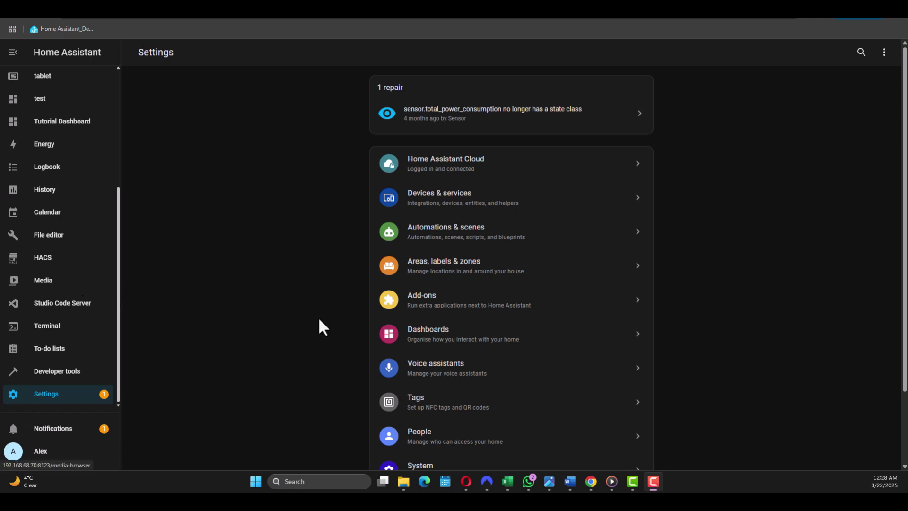
Step: Go to Automations & scenes and begin creating a new automation
click(449, 237)
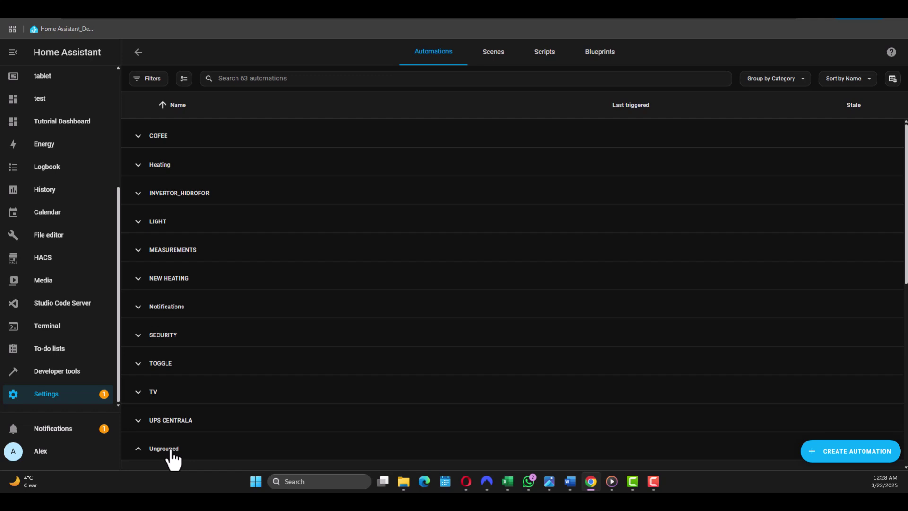
click(830, 454)
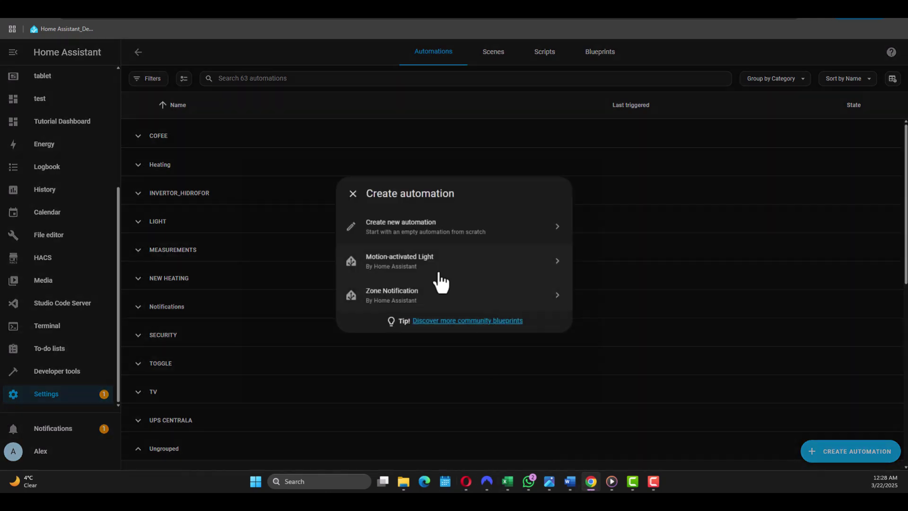
Step: Start a blank automation with a Time trigger firing at 23:00
click(412, 229)
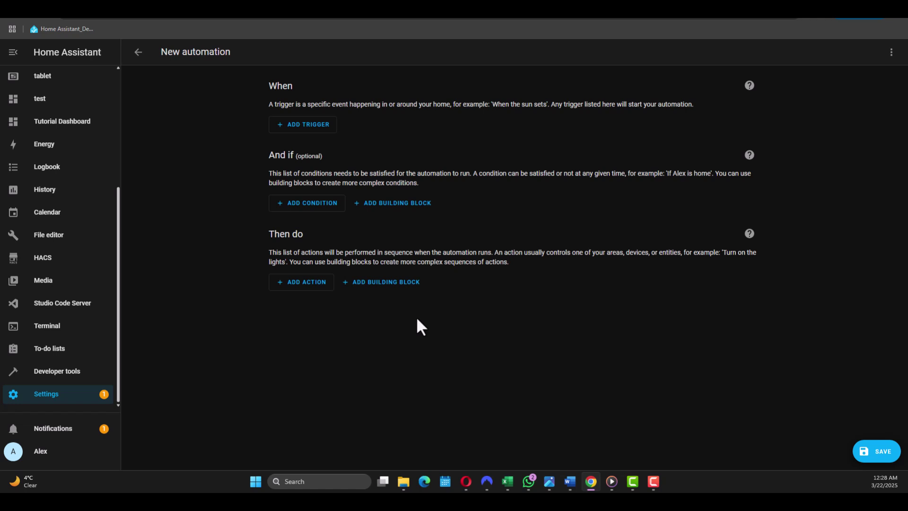
click(306, 130)
click(307, 130)
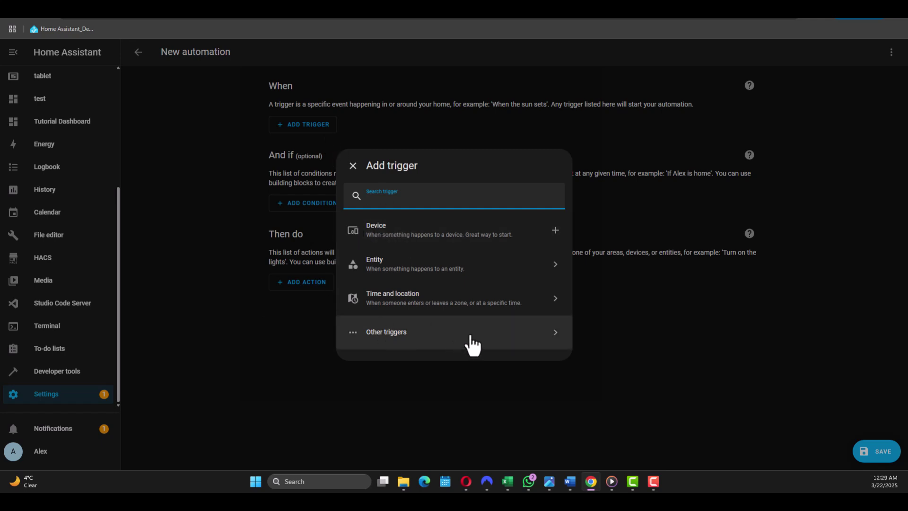
click(403, 300)
click(384, 313)
click(292, 220)
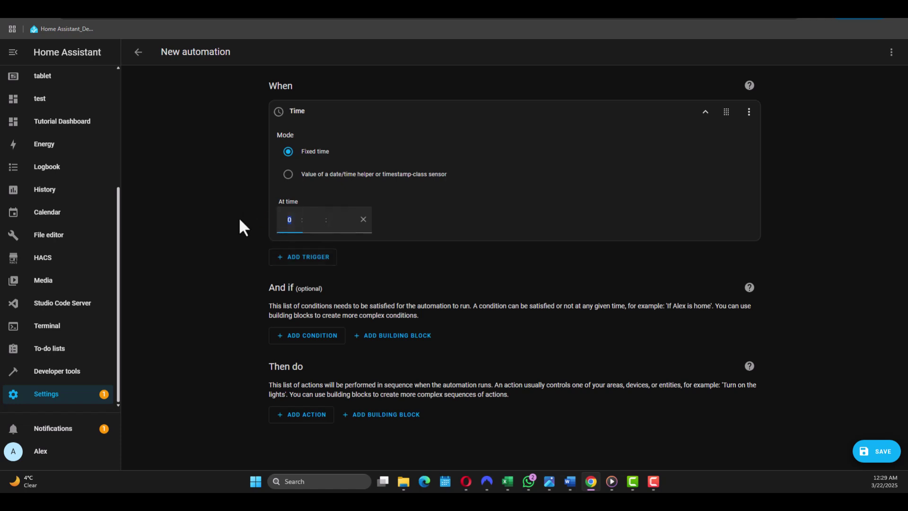
text(23)
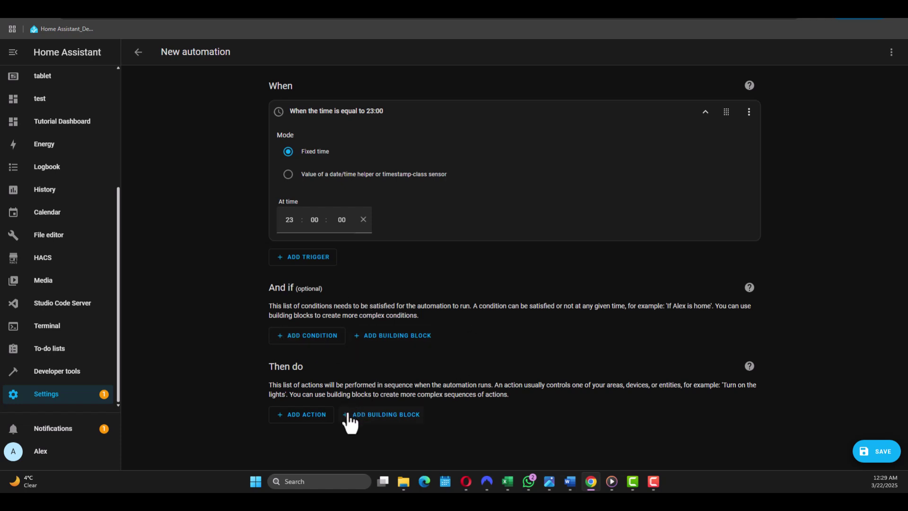
Step: Add a Perform action step using the Light: Turn on action
click(314, 415)
scroll(442, 287, down, 10)
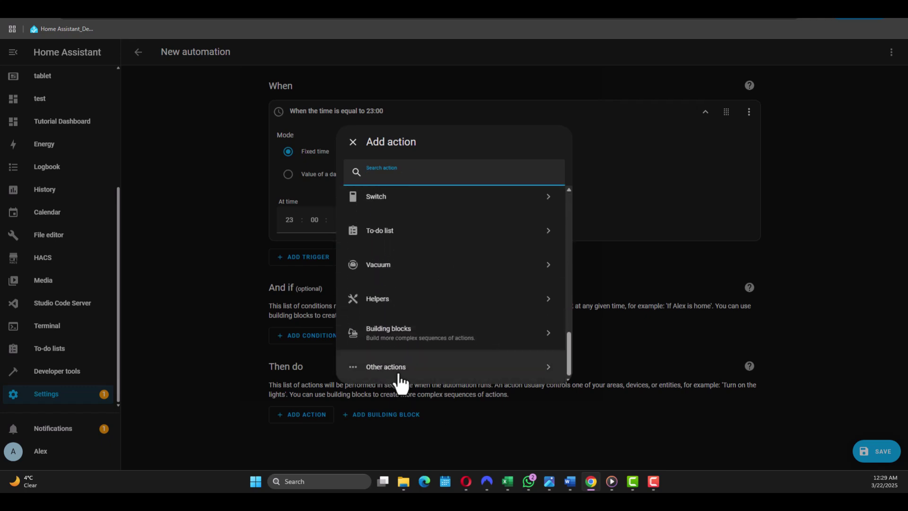
click(402, 376)
click(417, 244)
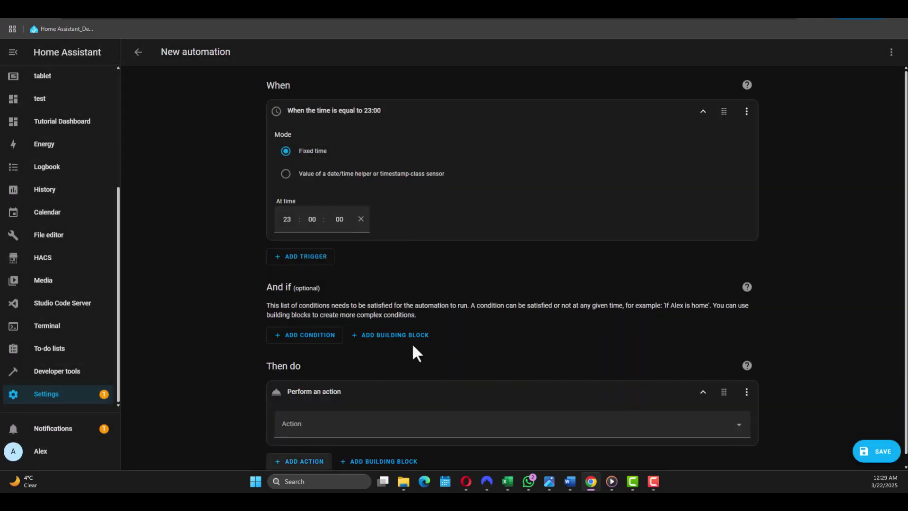
click(331, 426)
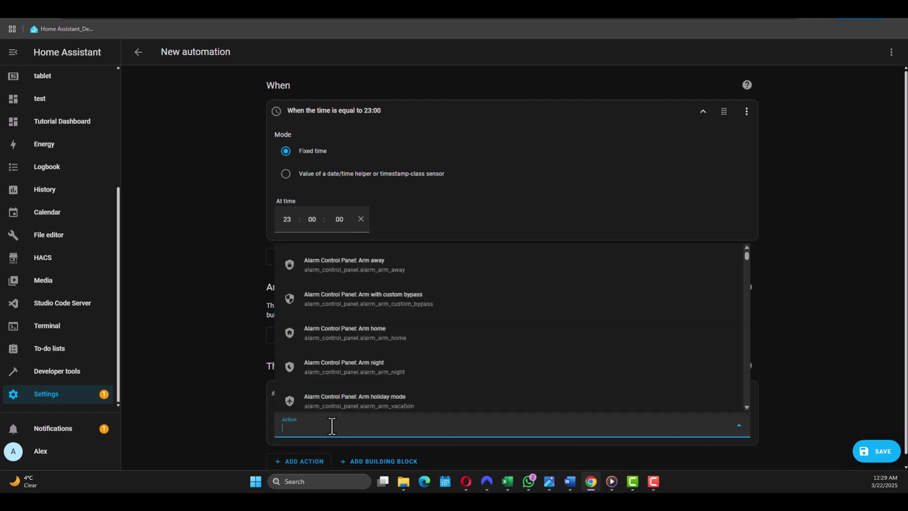
text(light)
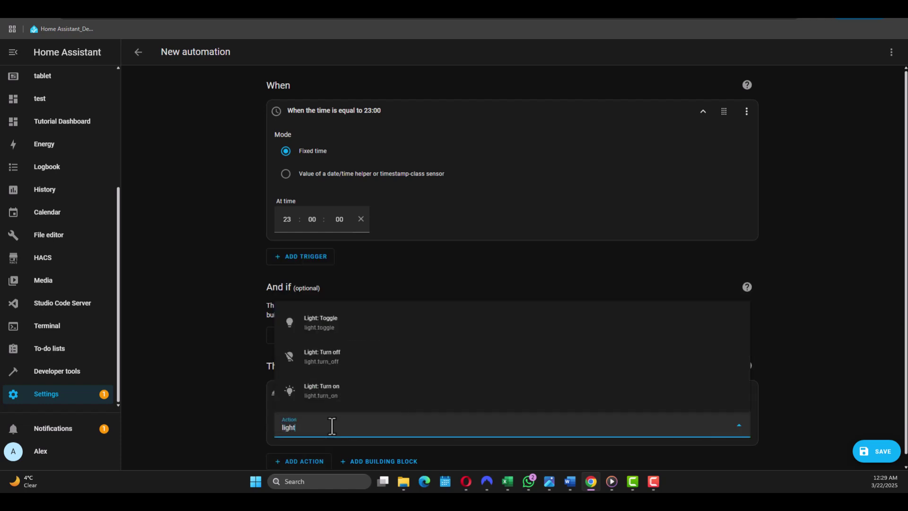
click(356, 396)
Step: Target Office Light as the entity of the Light: Turn on action
scroll(370, 373, down, 3)
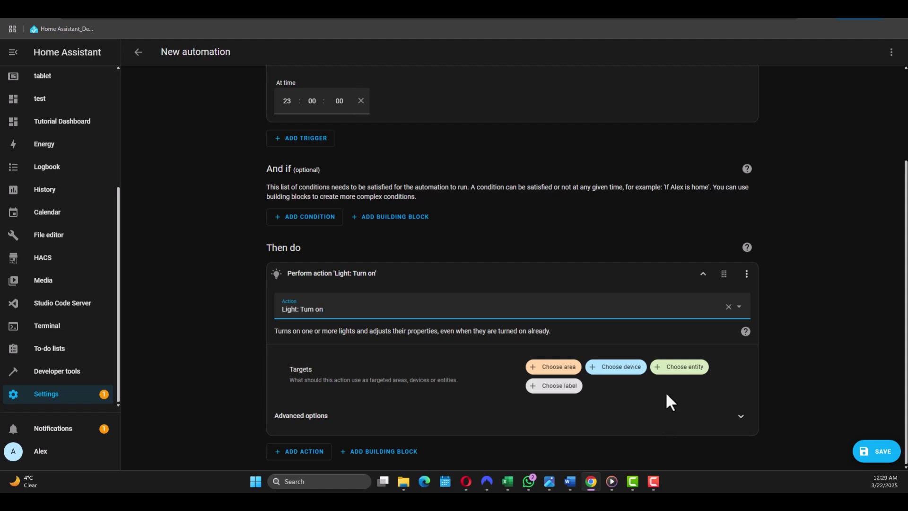
click(676, 369)
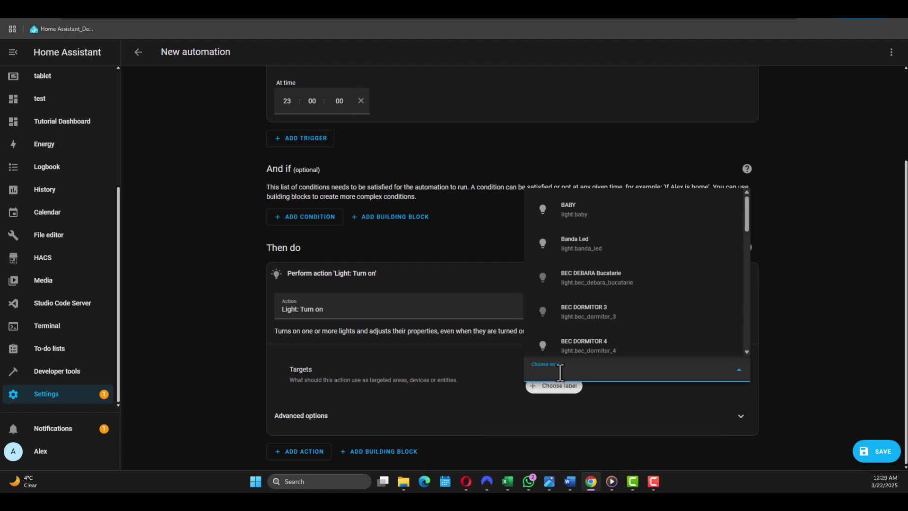
text(office)
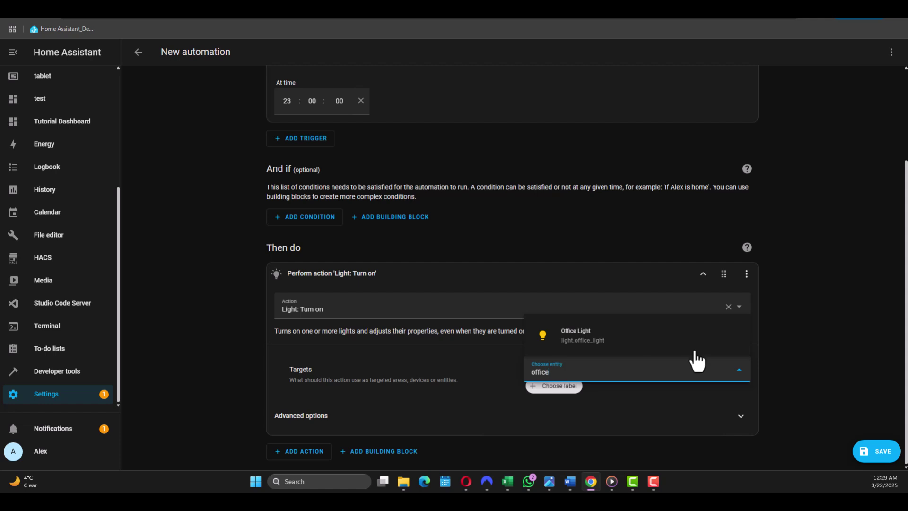
click(662, 337)
scroll(632, 402, down, 3)
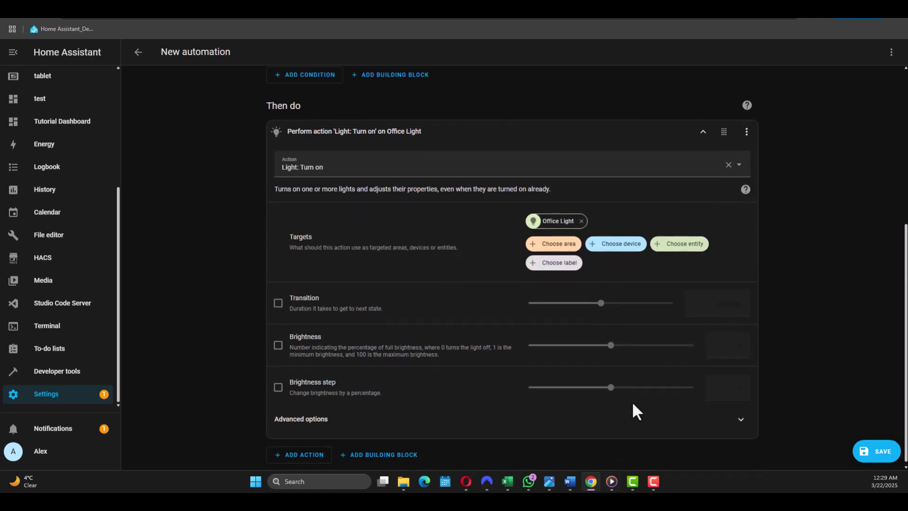
Step: Save the automation under the name 'Demo'
click(877, 451)
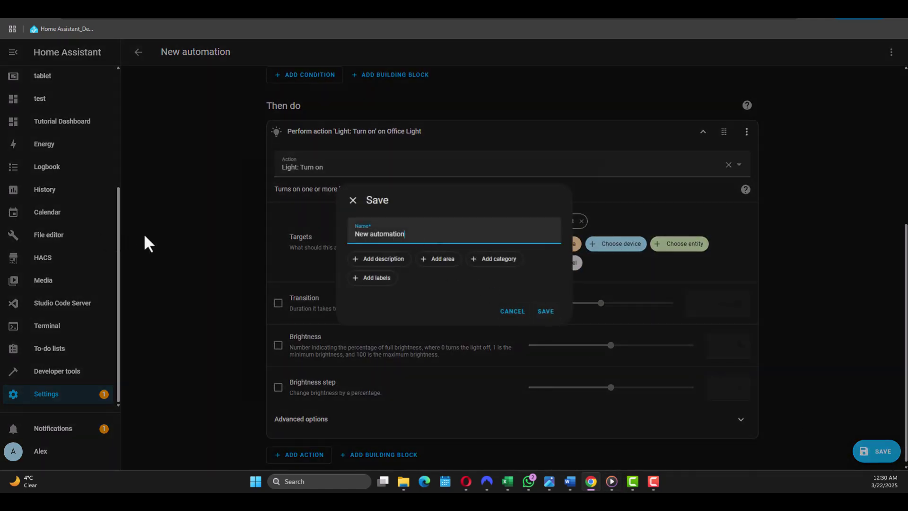
key(ctrl+a)
key(Home)
key(ctrl+a)
text(Demo)
click(545, 312)
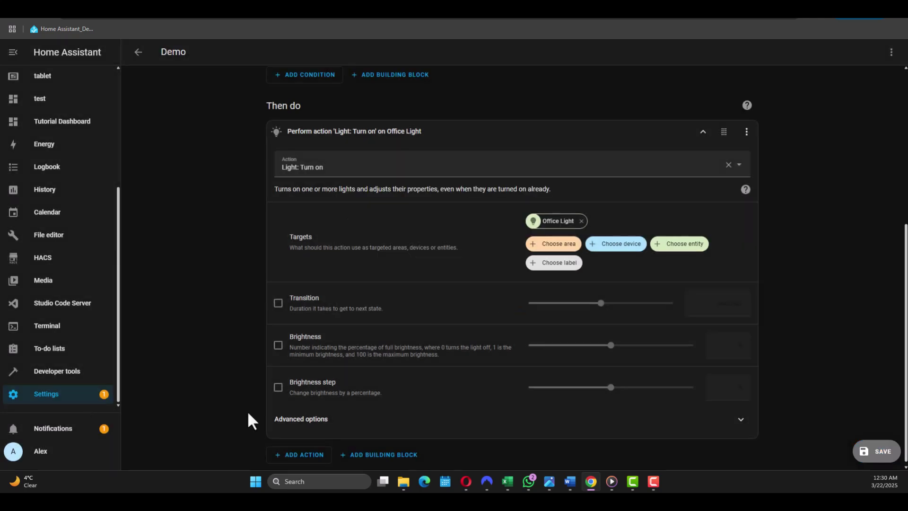